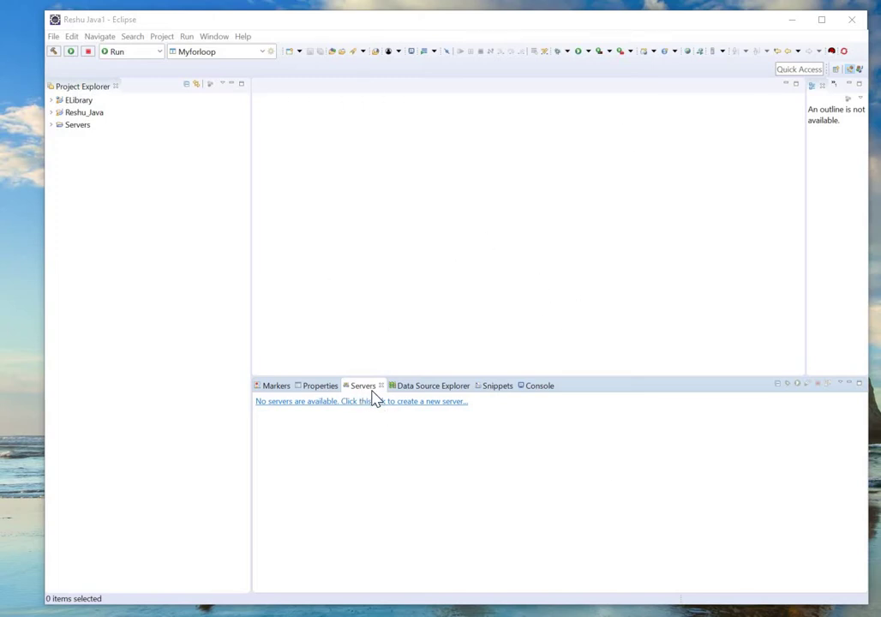
# - Switch the workbench to the Java perspective
pyautogui.click(214, 36)
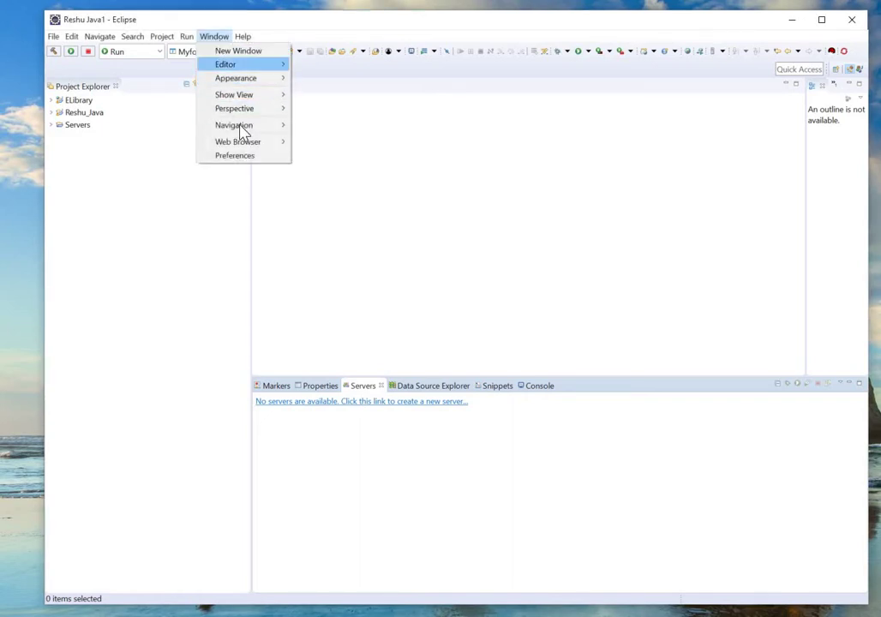
pyautogui.moveTo(249, 117)
pyautogui.moveTo(360, 112)
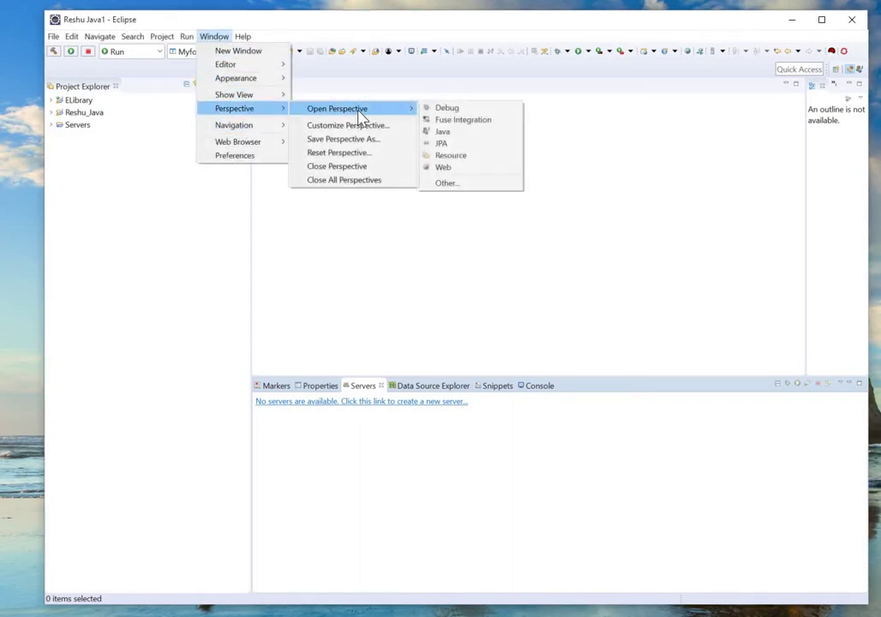
pyautogui.click(460, 137)
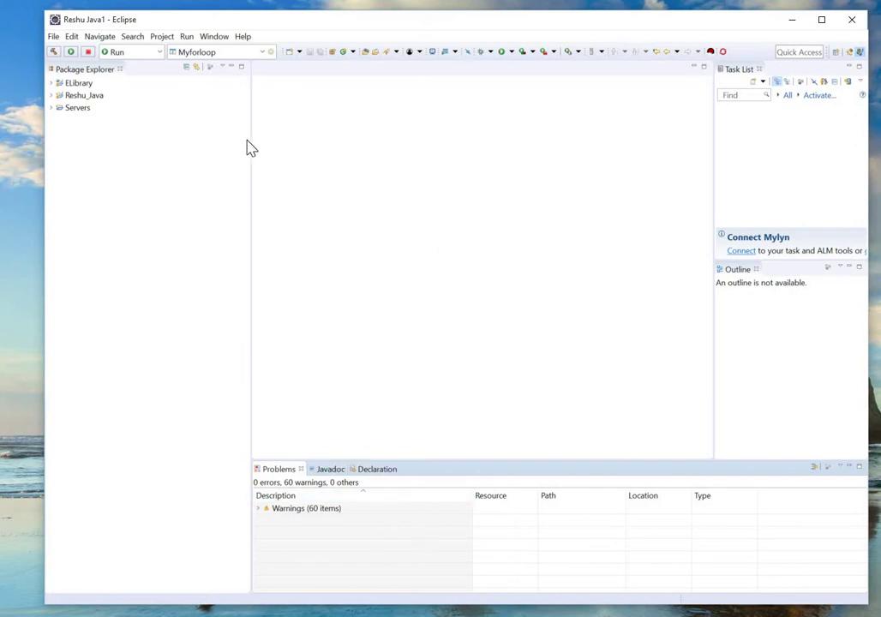
# - Switch the workbench to the Java EE (default) perspective from the full list of perspectives
pyautogui.click(214, 38)
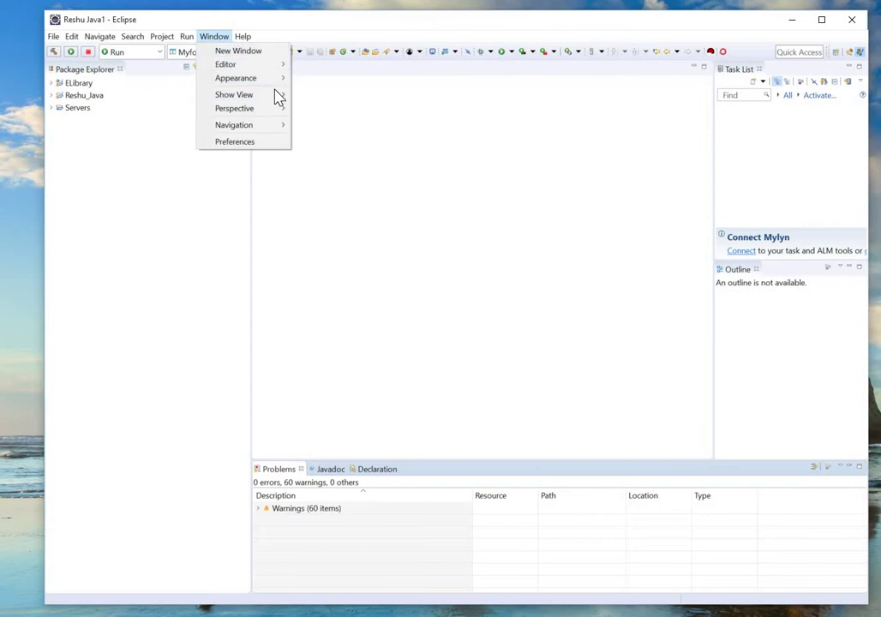
pyautogui.moveTo(268, 110)
pyautogui.moveTo(423, 112)
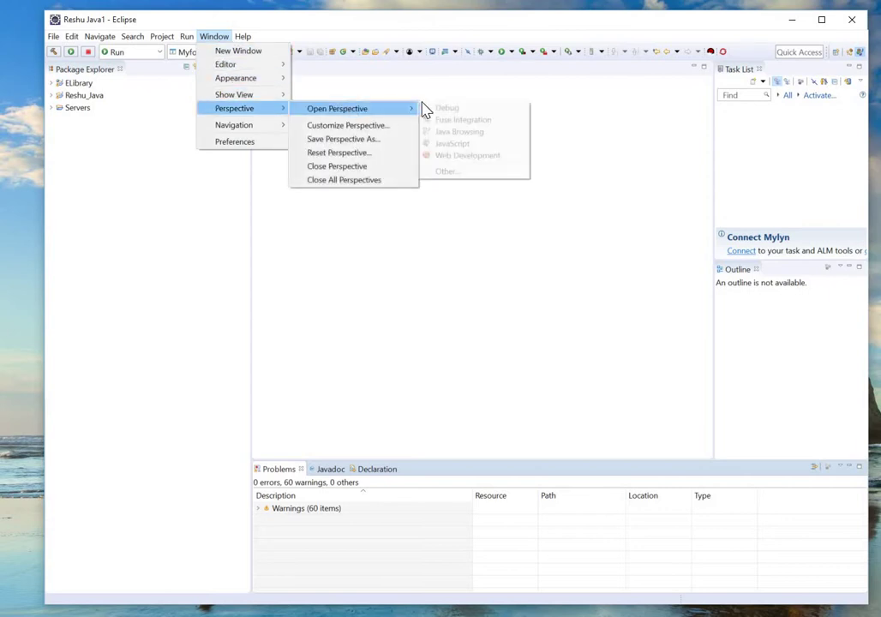
pyautogui.click(458, 176)
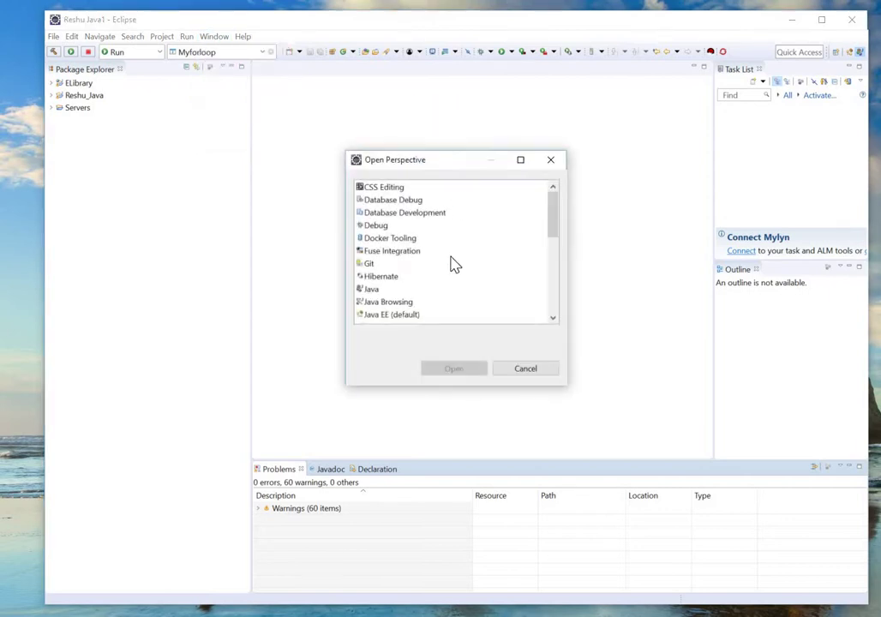
pyautogui.click(392, 314)
pyautogui.press('Return')
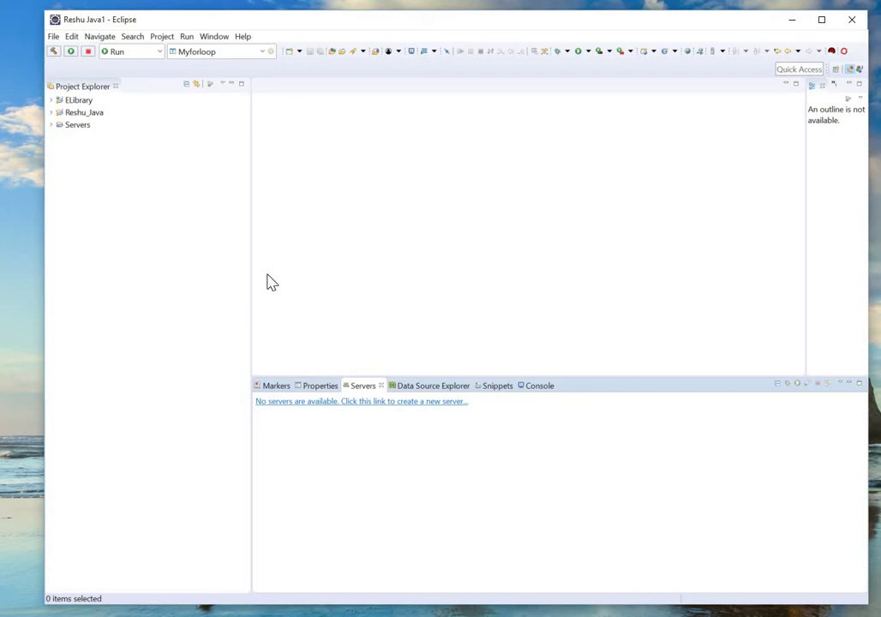
# - Open the Server Runtime Environments preferences and widen the dialog so the category names are fully readable
pyautogui.click(215, 37)
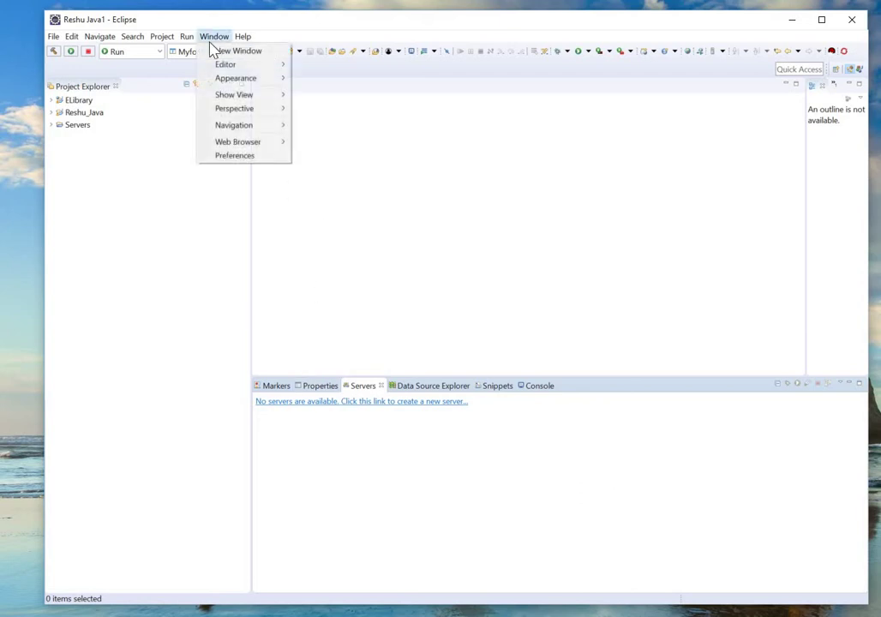
pyautogui.click(244, 159)
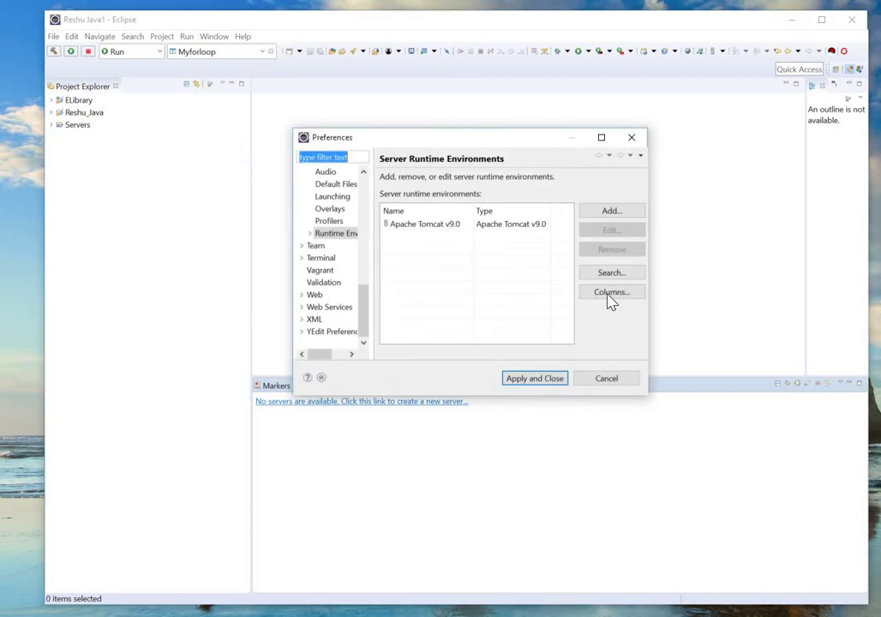
pyautogui.scroll(2, 366, 292)
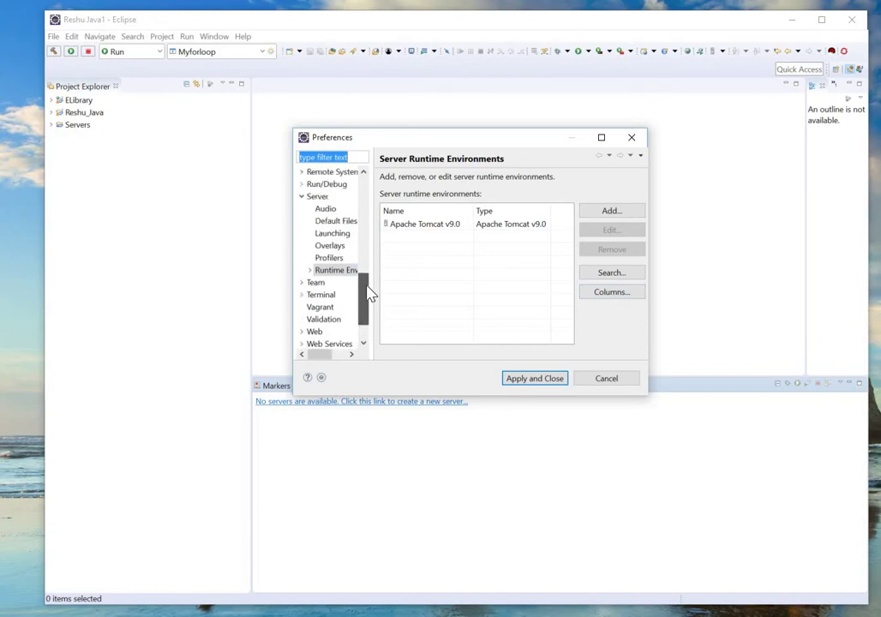
pyautogui.click(318, 221)
pyautogui.click(336, 295)
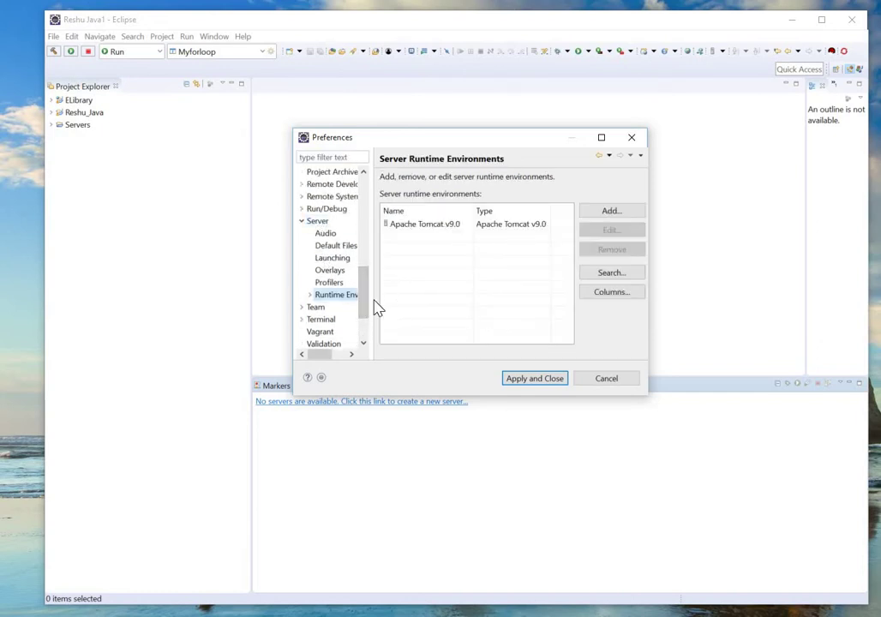
pyautogui.moveTo(375, 302); pyautogui.dragTo(426, 307)
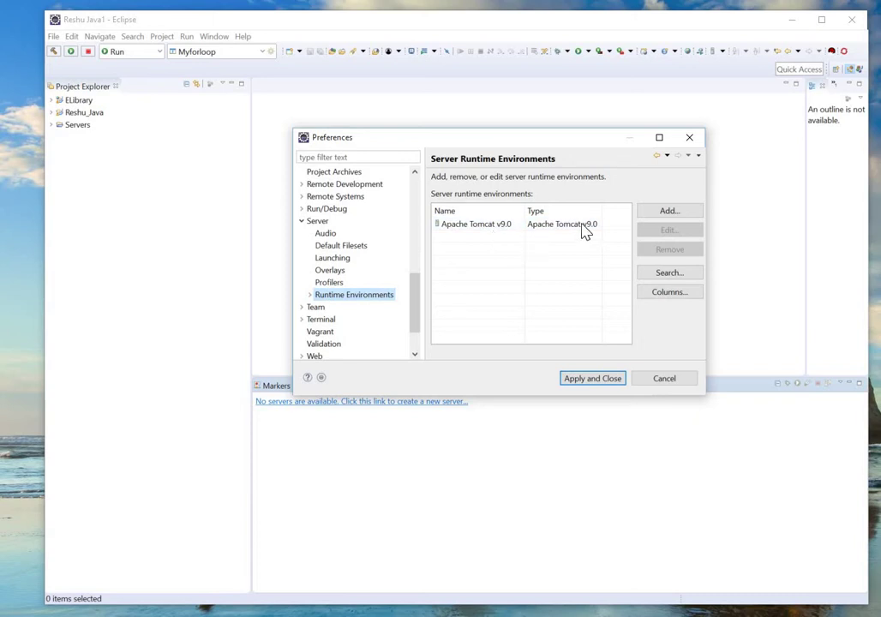
# - Start adding a server runtime environment, choose Apache Tomcat v9.0 as its type, and proceed to its installation settings
pyautogui.click(673, 213)
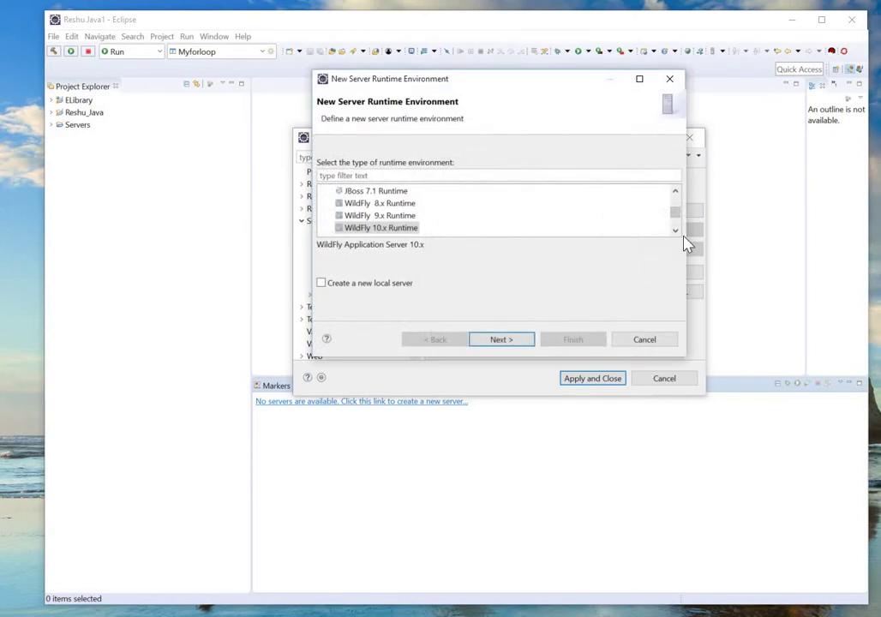
pyautogui.scroll(10, 679, 206)
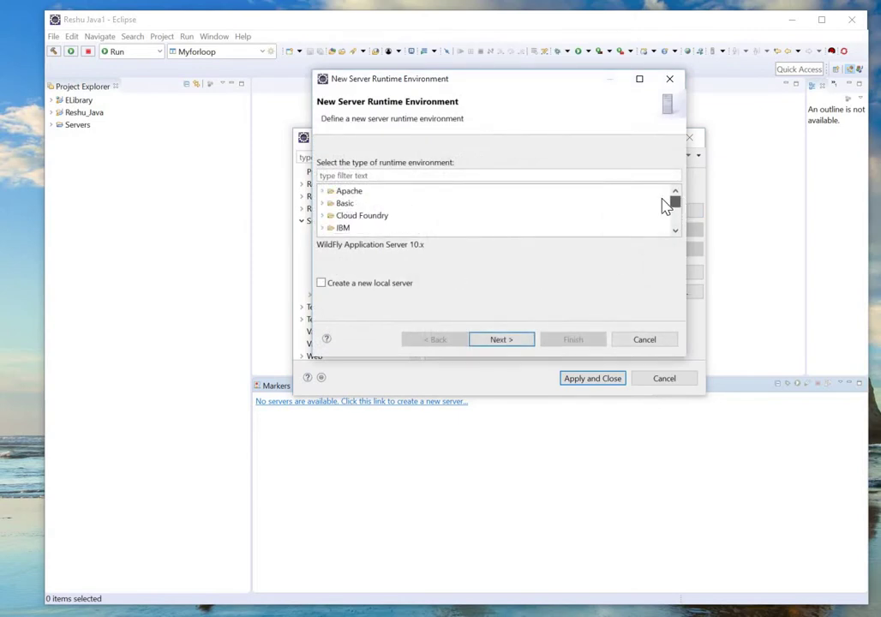
pyautogui.doubleClick(349, 191)
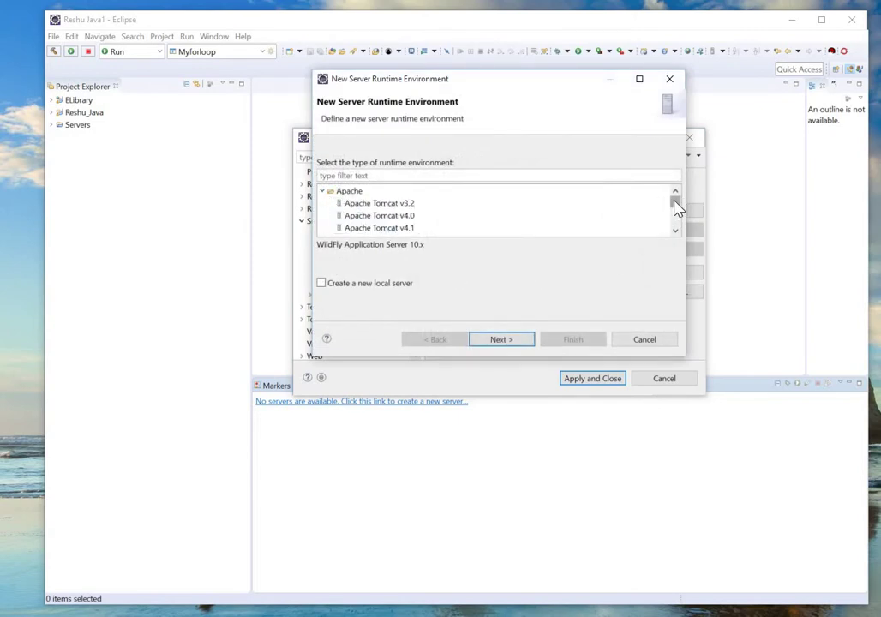
pyautogui.moveTo(676, 207); pyautogui.dragTo(674, 224)
pyautogui.click(323, 205)
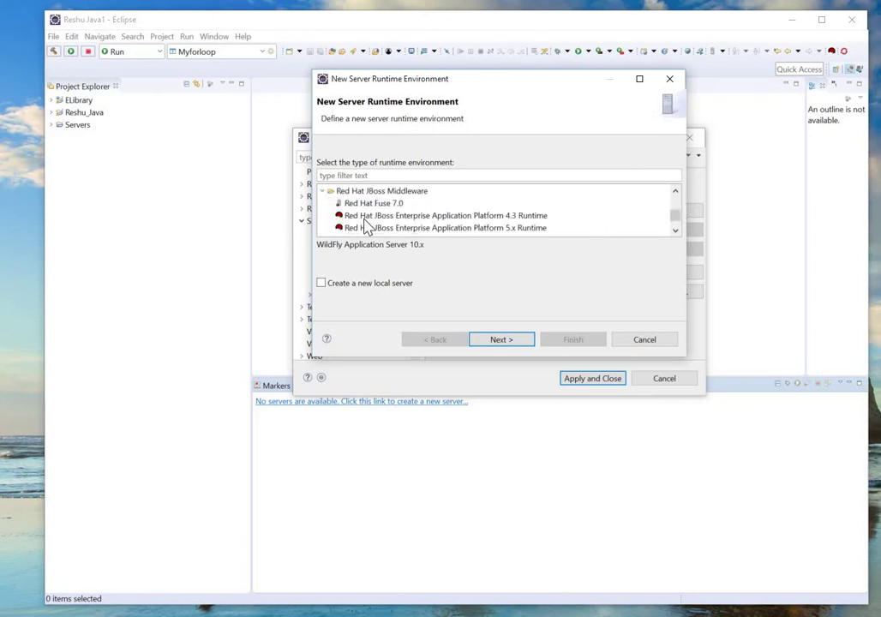
pyautogui.scroll(-3, 675, 226)
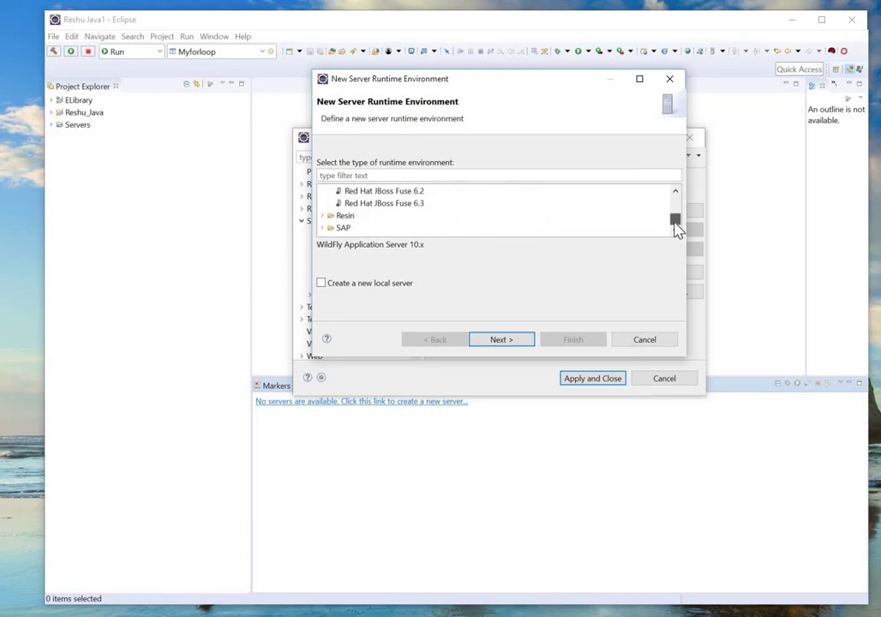
pyautogui.scroll(5, 676, 223)
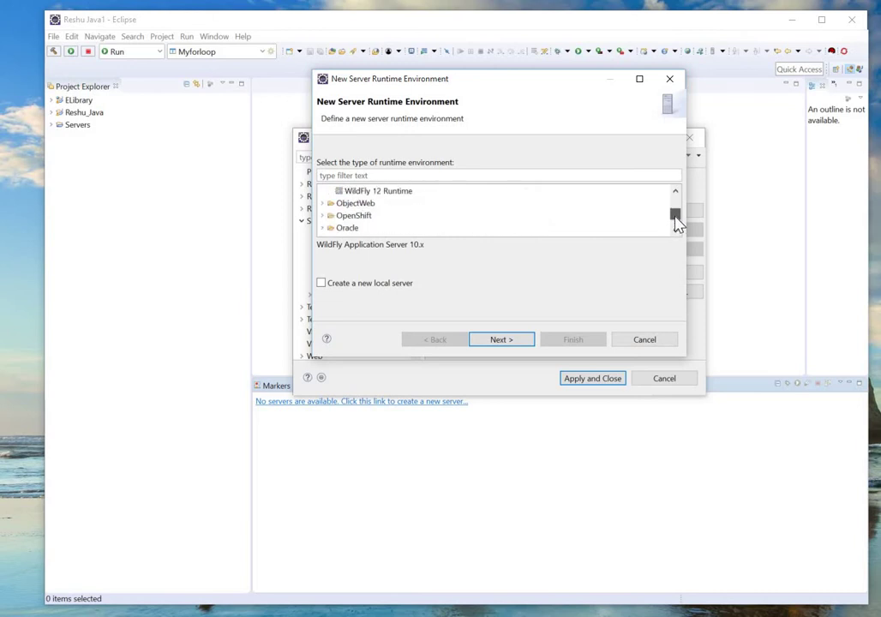
pyautogui.scroll(5, 675, 221)
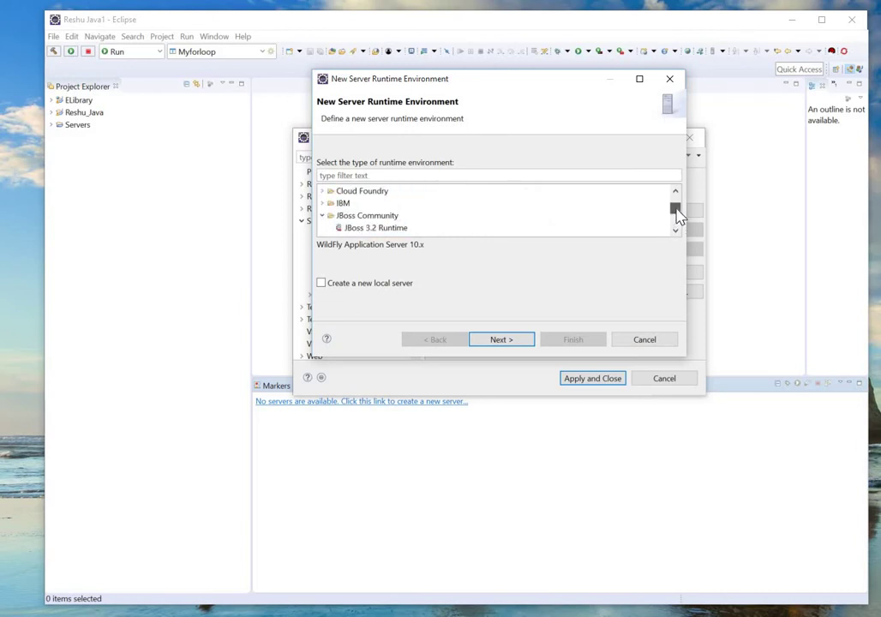
pyautogui.scroll(5, 677, 217)
pyautogui.scroll(2, 678, 210)
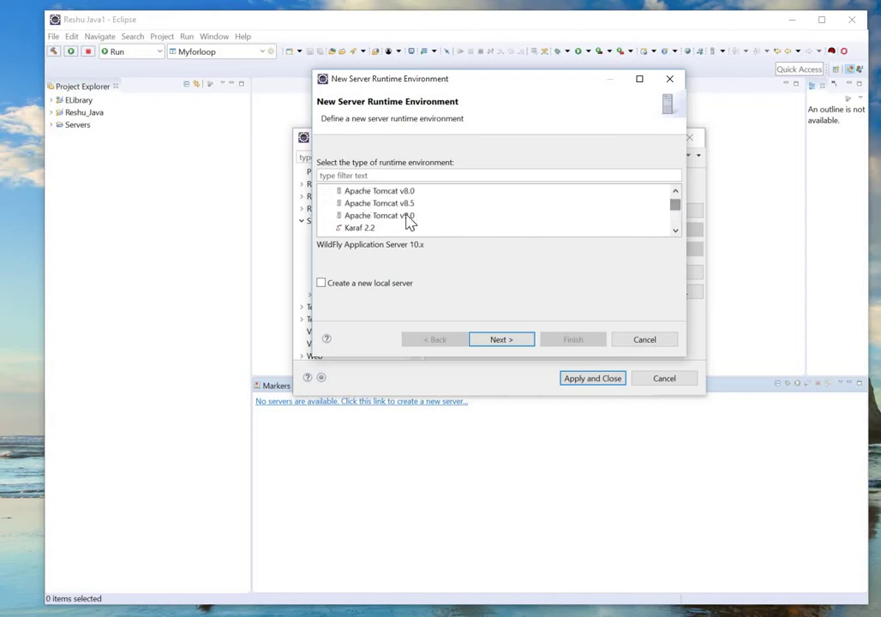
pyautogui.click(406, 215)
pyautogui.click(521, 341)
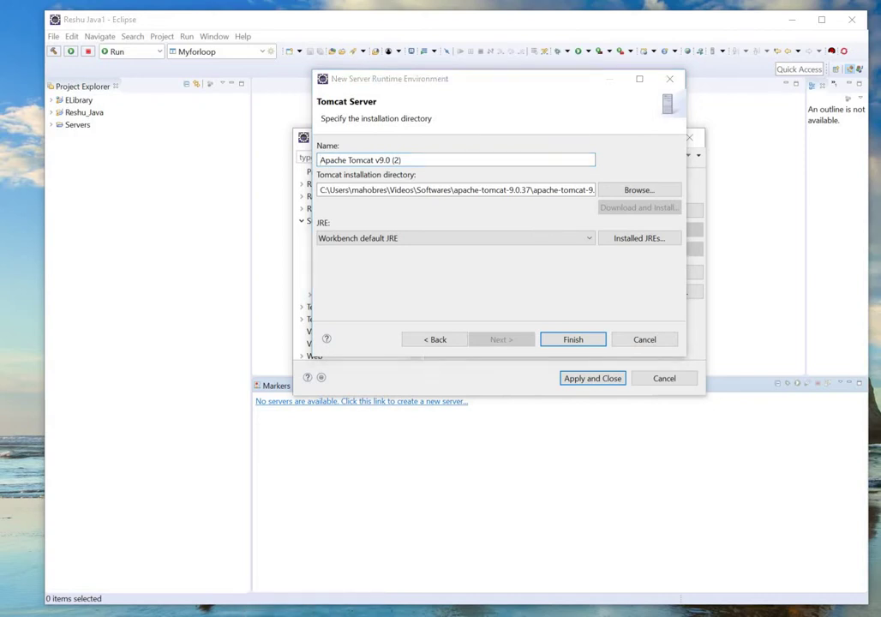
# - Switch to a new Chrome window and search Google for "tomcat download"
pyautogui.rightClick(308, 614)
pyautogui.click(275, 574)
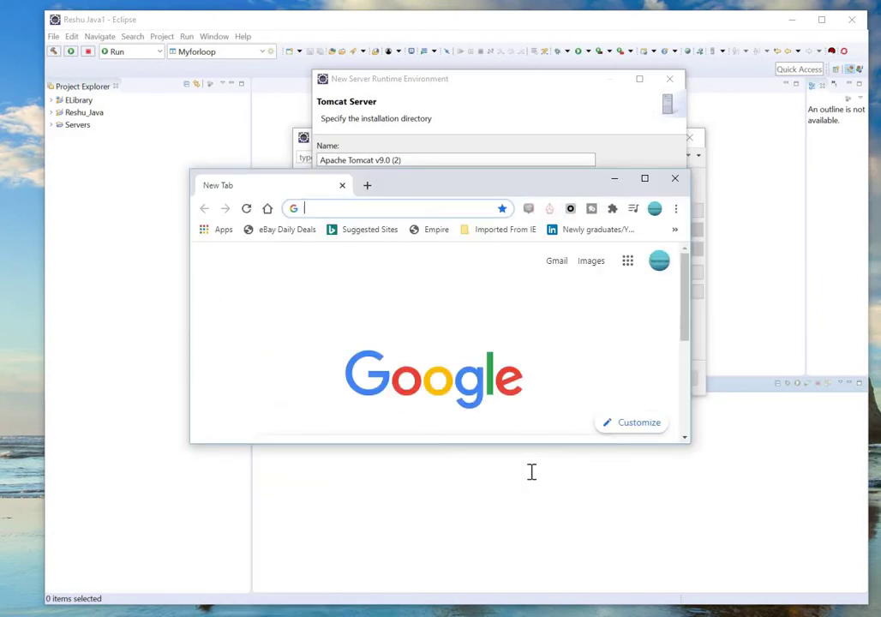
pyautogui.moveTo(533, 444); pyautogui.dragTo(519, 603)
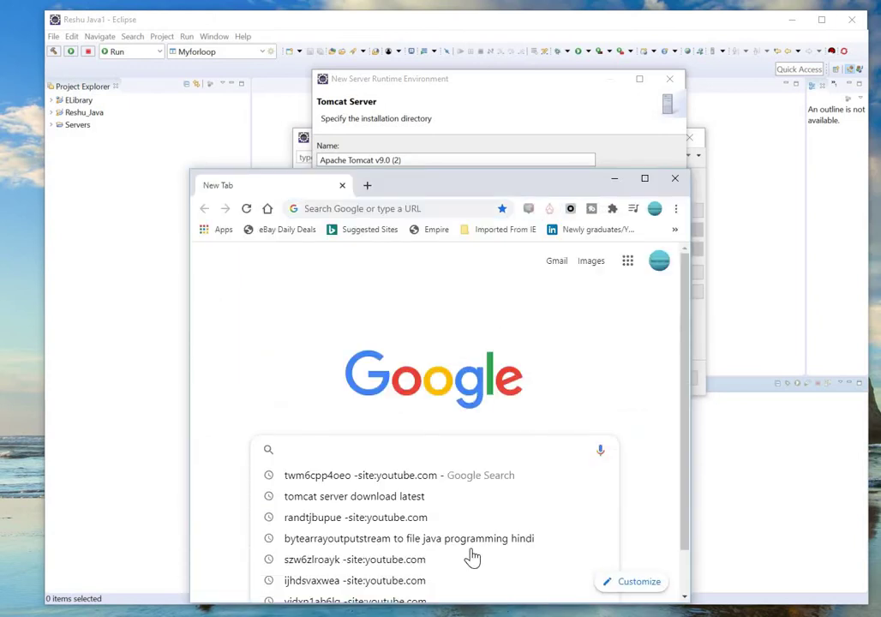
pyautogui.write('tomcat')
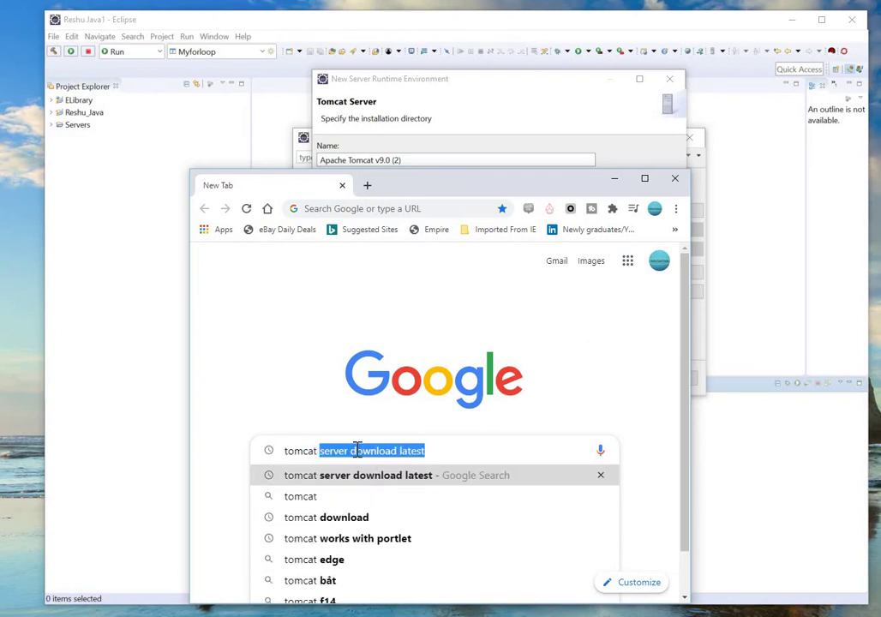
pyautogui.press('Down')
pyautogui.press('Down')
pyautogui.press('Return')
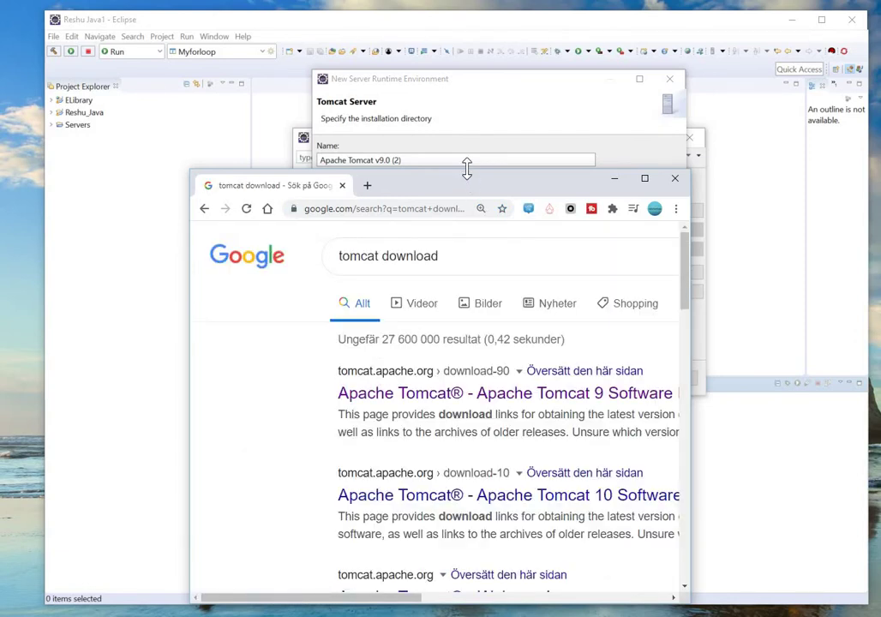
# - Enlarge the browser window, open the Apache Tomcat 9 Software Downloads page, and request the 9.0.37 Core zip download
pyautogui.moveTo(466, 169); pyautogui.dragTo(445, 57)
pyautogui.moveTo(691, 288); pyautogui.dragTo(845, 297)
pyautogui.moveTo(99, 323); pyautogui.dragTo(94, 323)
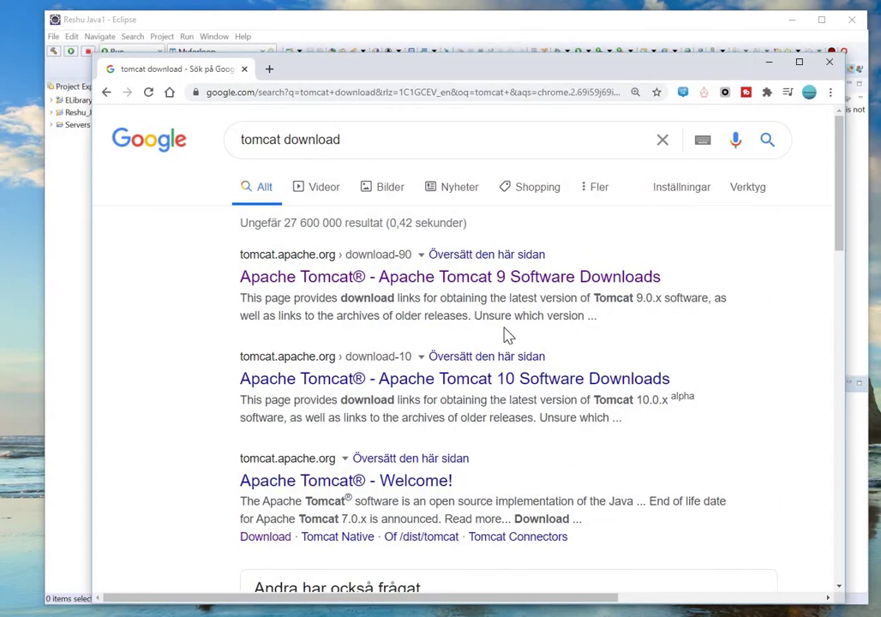
pyautogui.click(574, 276)
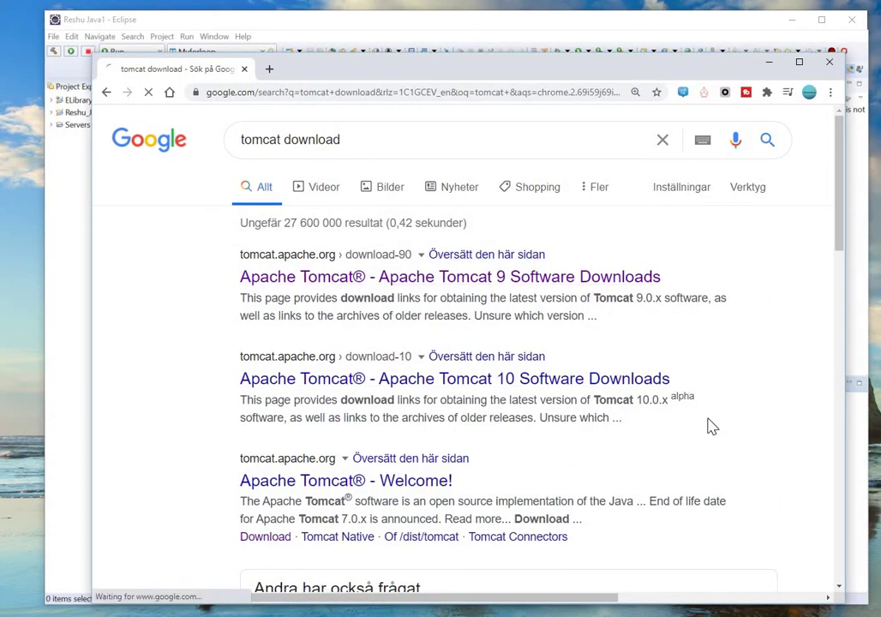
pyautogui.scroll(-2, 629, 439)
pyautogui.scroll(-2, 626, 489)
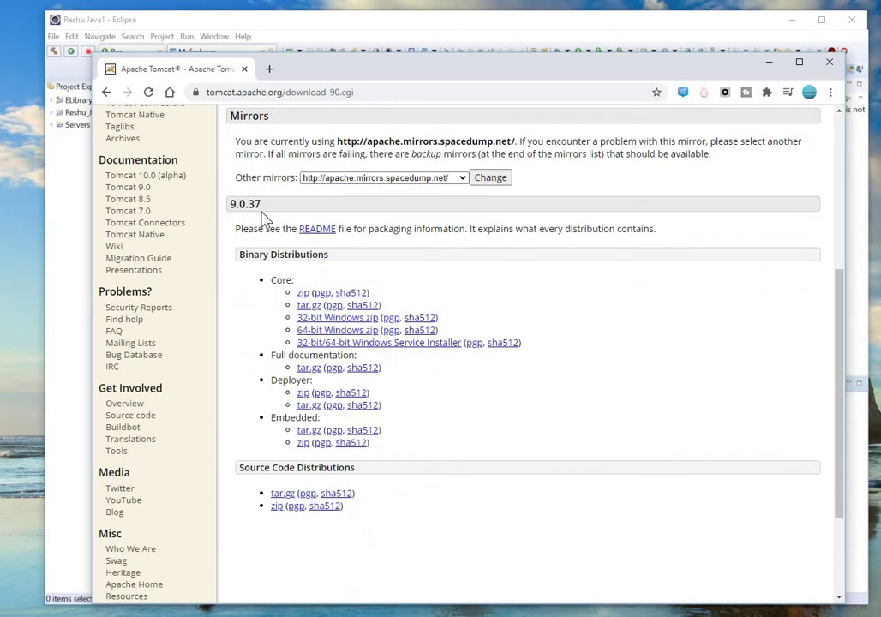
pyautogui.click(303, 293)
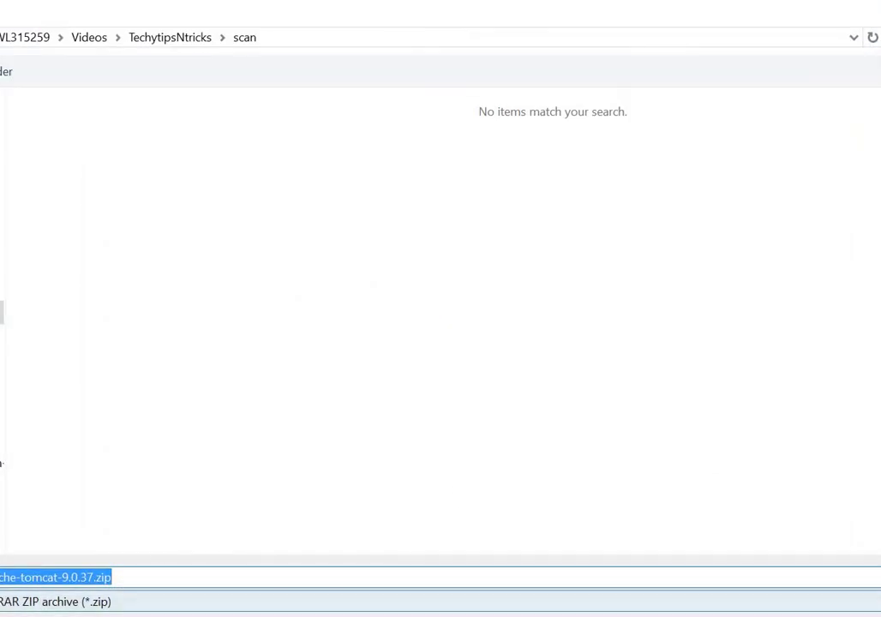
pyautogui.press('Return')
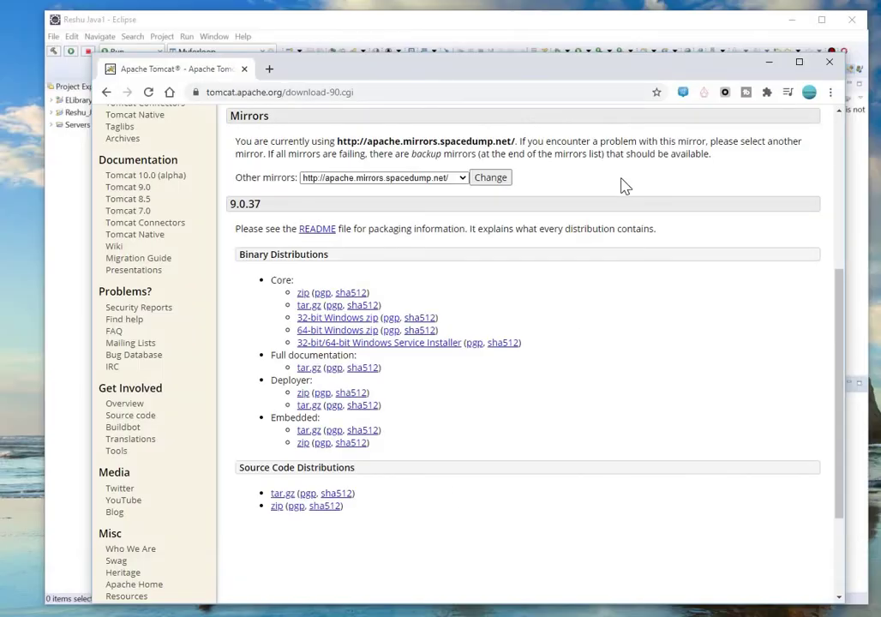
# - Return to Eclipse, review the apache-tomcat-9.0.37 installation directory without changing it, and finish adding the Tomcat v9.0 runtime
pyautogui.click(770, 67)
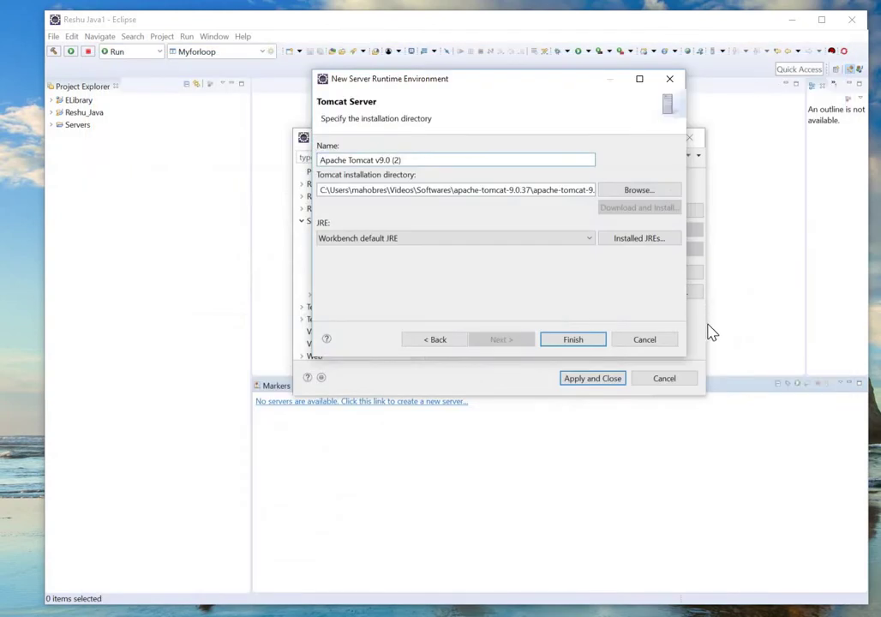
pyautogui.click(638, 189)
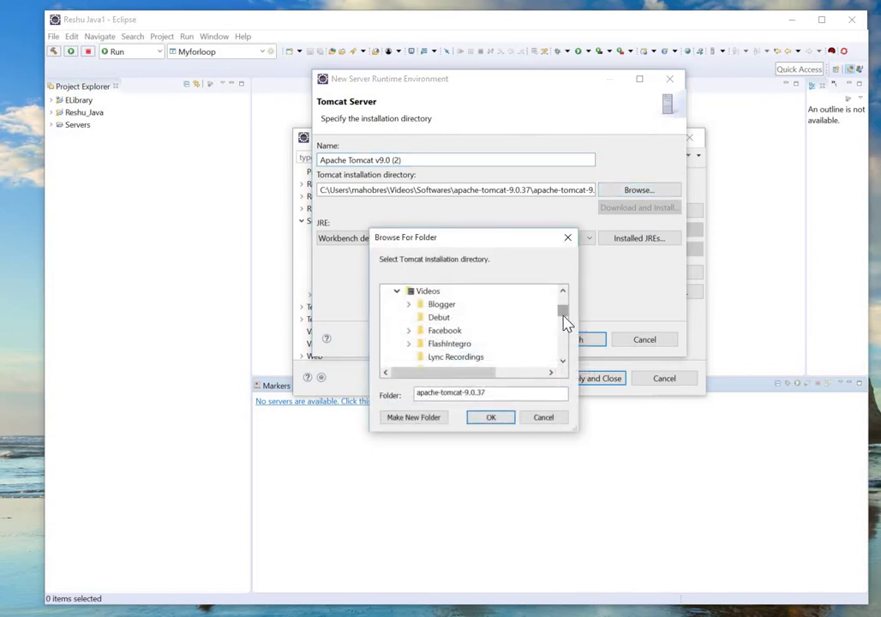
pyautogui.scroll(-3, 566, 324)
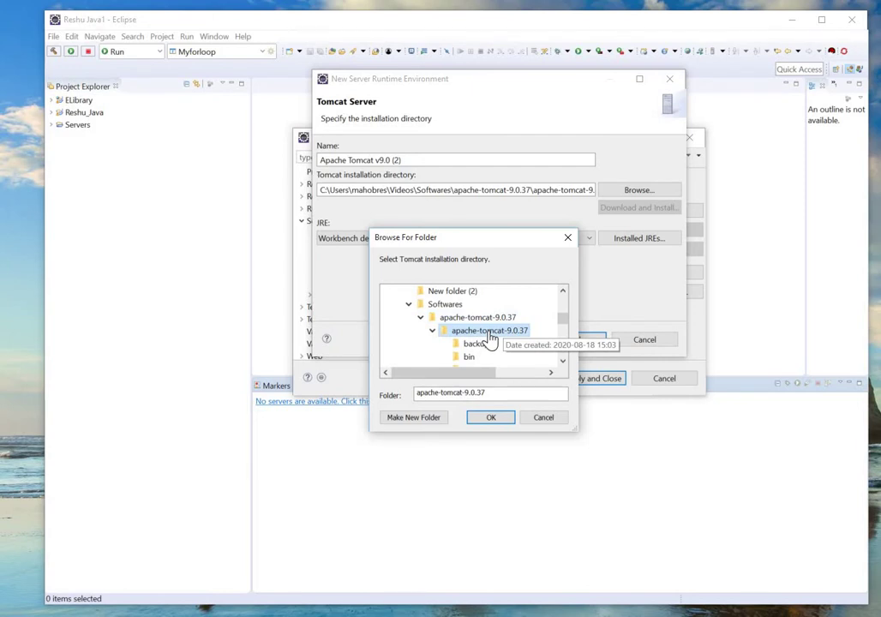
pyautogui.click(556, 418)
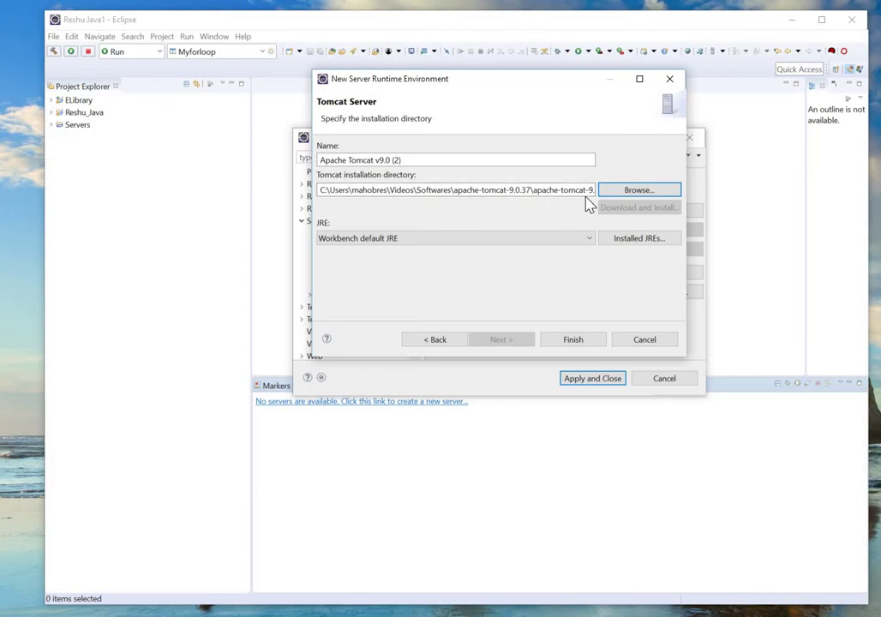
pyautogui.click(573, 341)
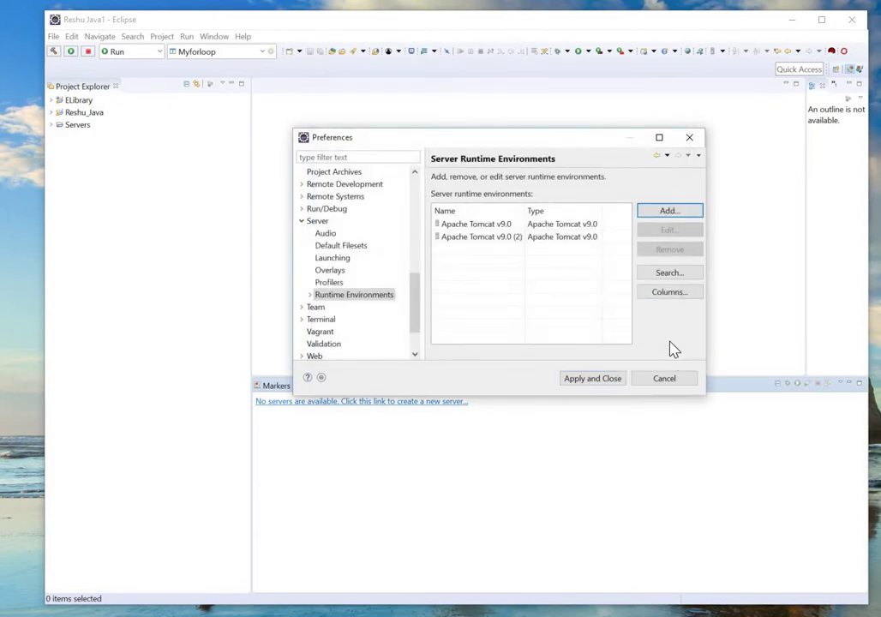
# - Remove the duplicate Apache Tomcat v9.0 (2) runtime environment and close the preferences
pyautogui.click(543, 241)
pyautogui.click(673, 250)
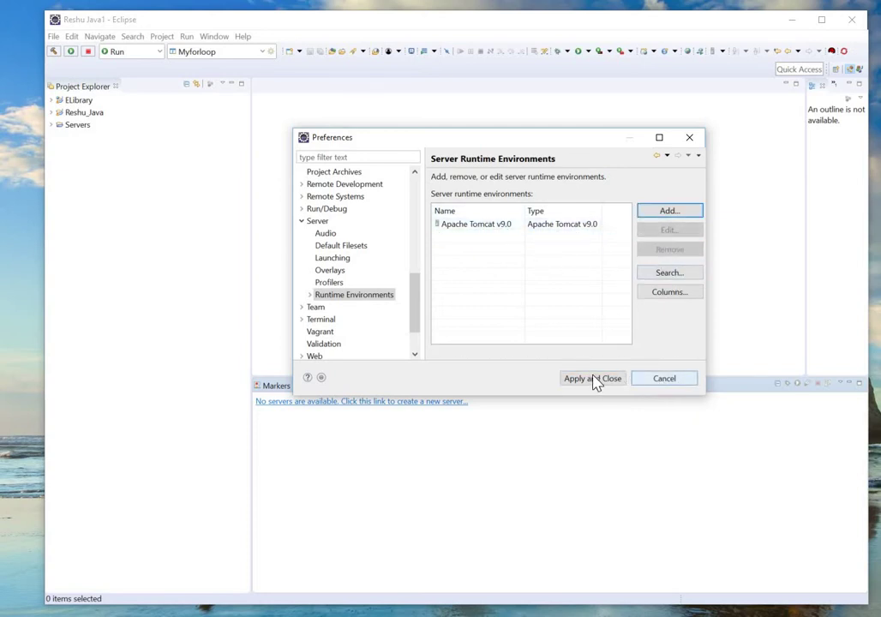
pyautogui.click(672, 382)
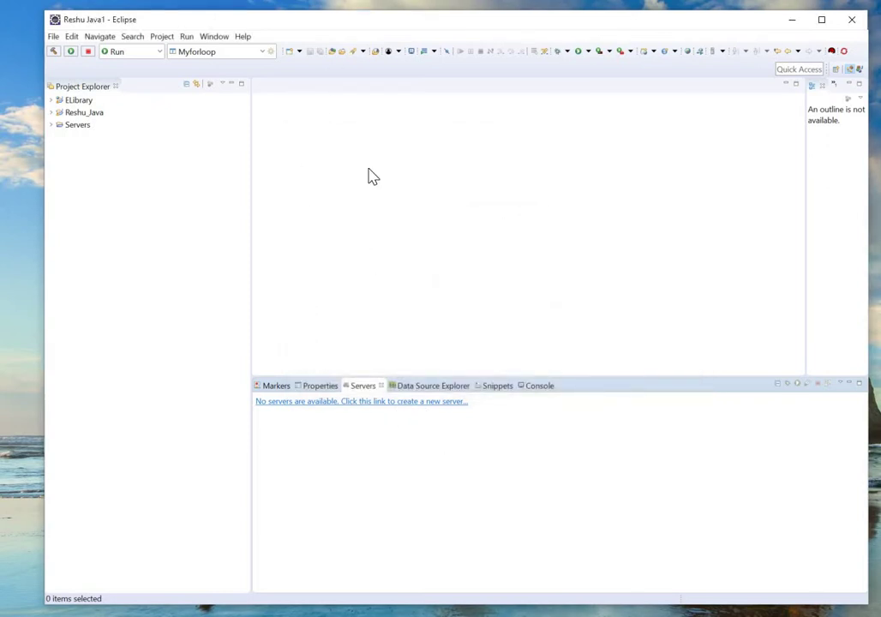
# - Start creating a new server, enlarge the wizard, select Tomcat v9.0 Server as the type, and proceed to its resources
pyautogui.click(424, 410)
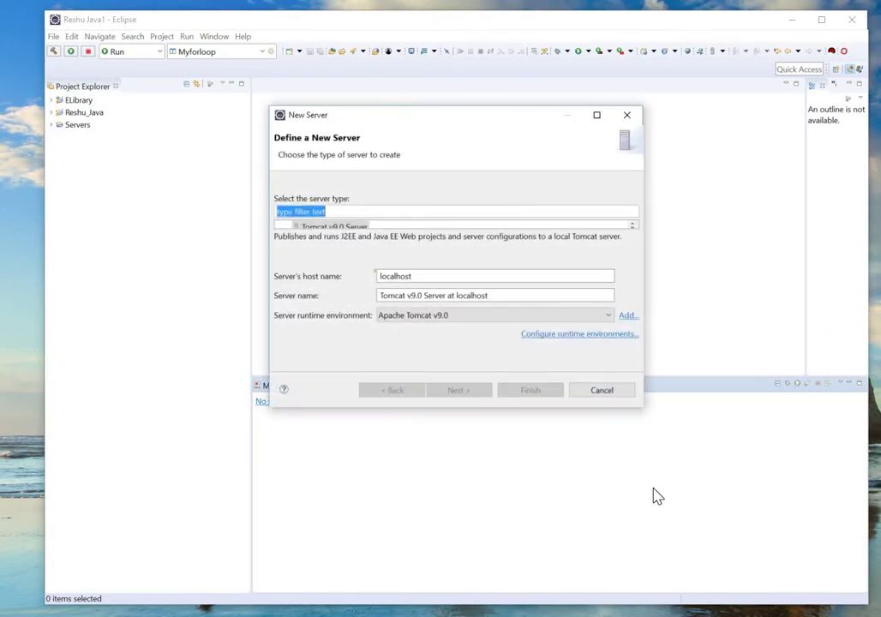
pyautogui.moveTo(596, 409); pyautogui.dragTo(588, 564)
pyautogui.click(351, 253)
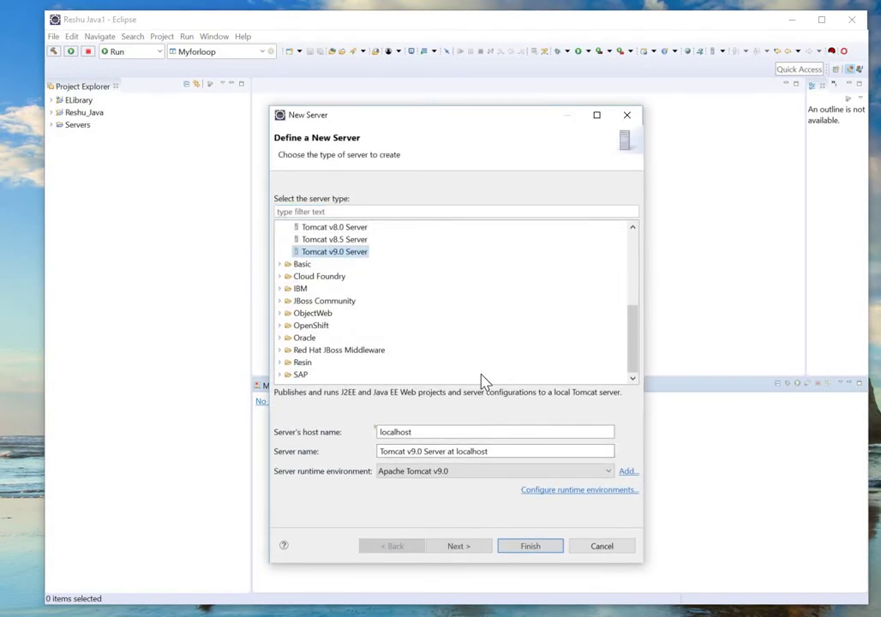
pyautogui.click(473, 552)
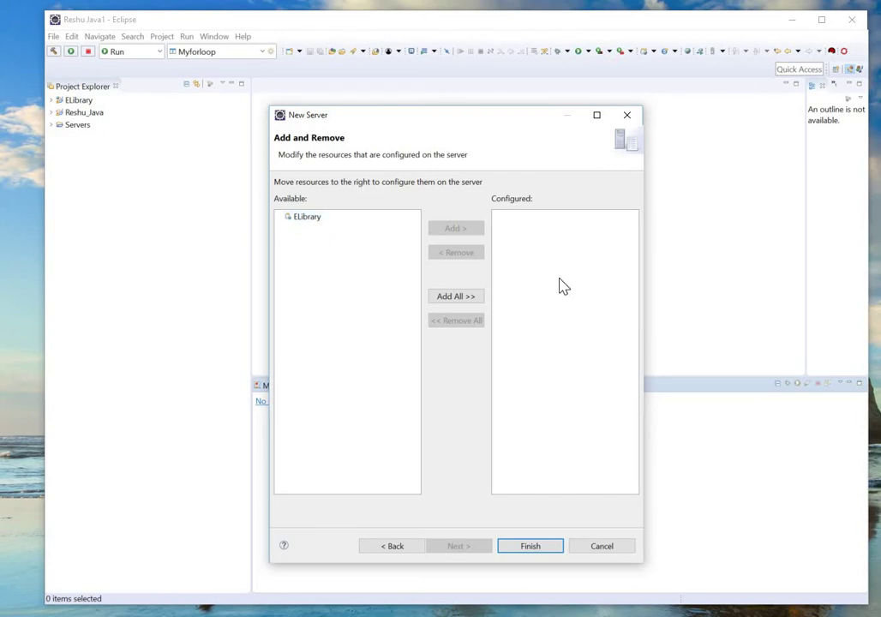
# - Add the ELibrary project to the server's configured resources and finish creating the server
pyautogui.click(306, 221)
pyautogui.click(456, 228)
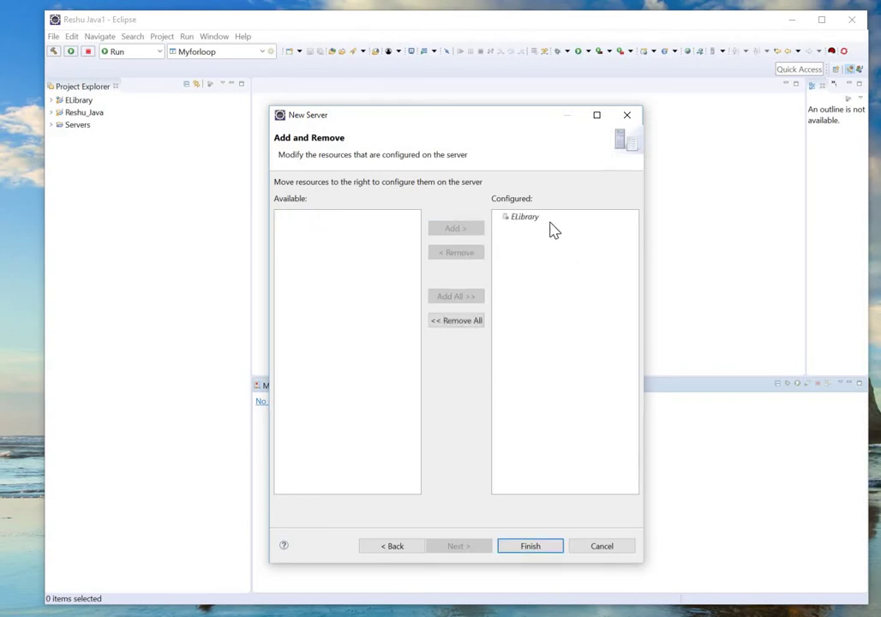
pyautogui.click(537, 548)
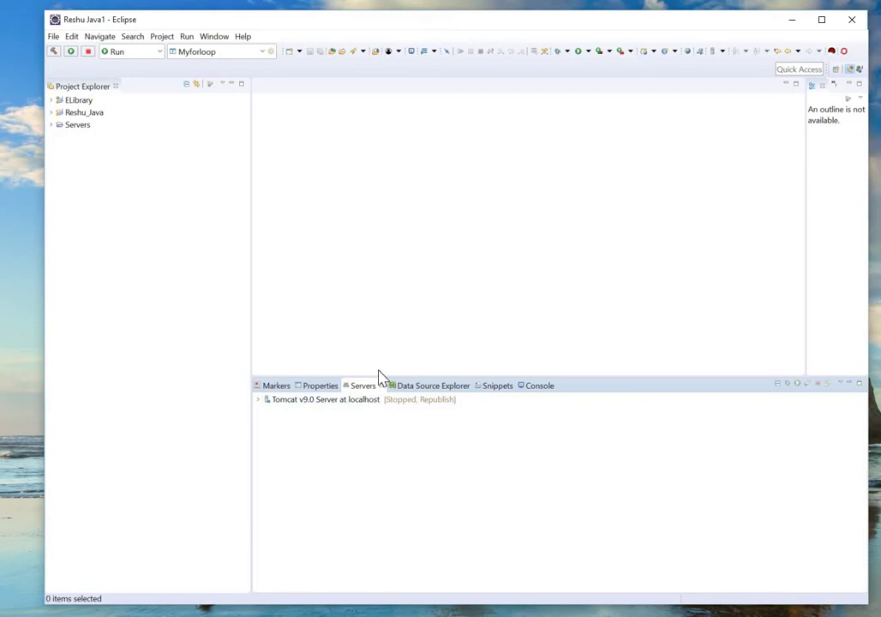
# - Start the Tomcat v9.0 Server at localhost
pyautogui.click(380, 409)
pyautogui.rightClick(381, 409)
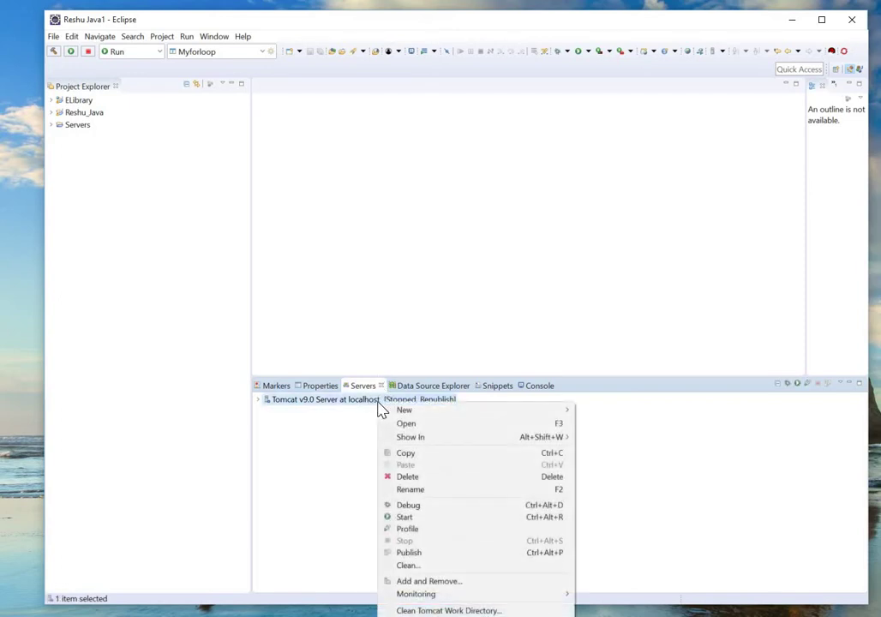
pyautogui.click(415, 519)
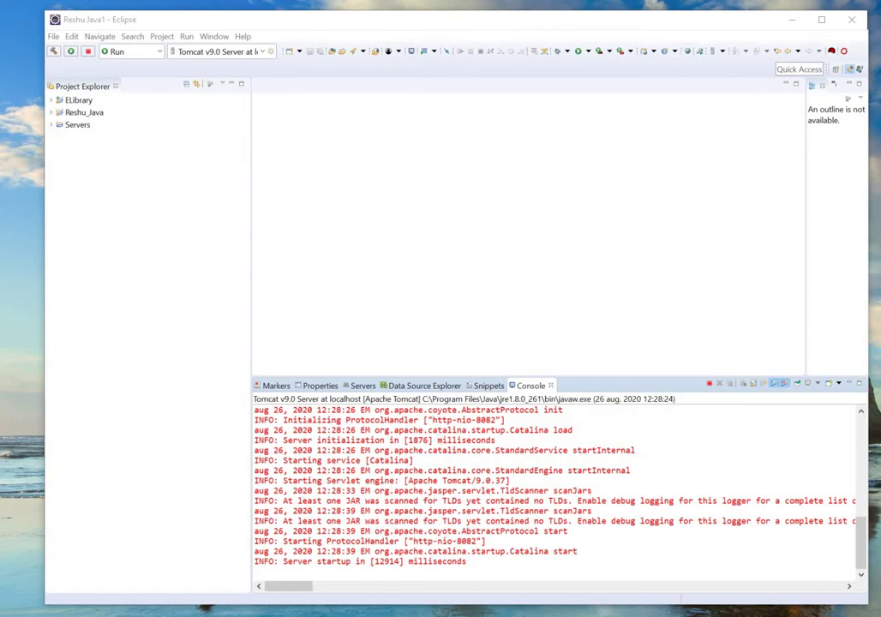
# - Switch to a new Chrome window, open localhost:8080, and reload the page to test the server
pyautogui.rightClick(275, 615)
pyautogui.click(276, 611)
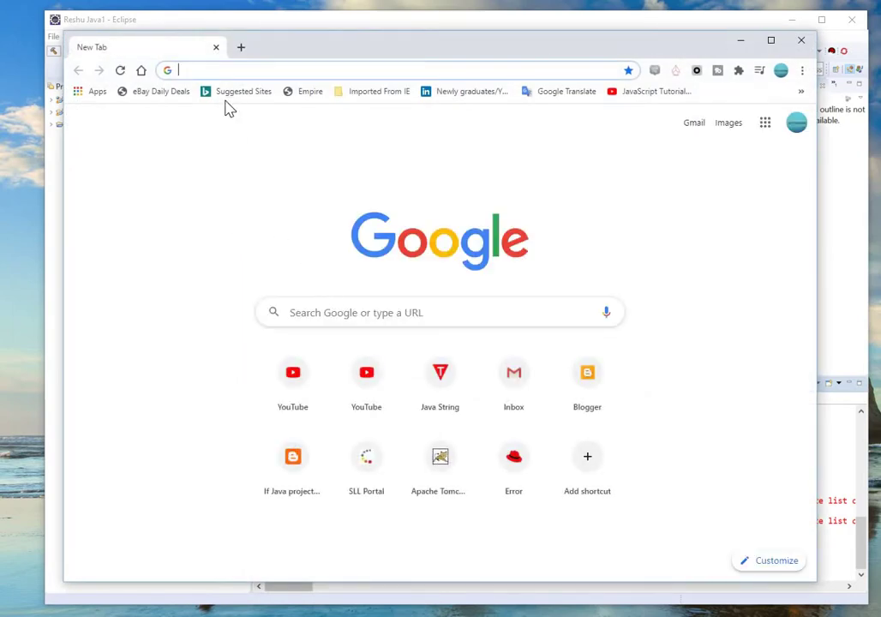
pyautogui.write('lo')
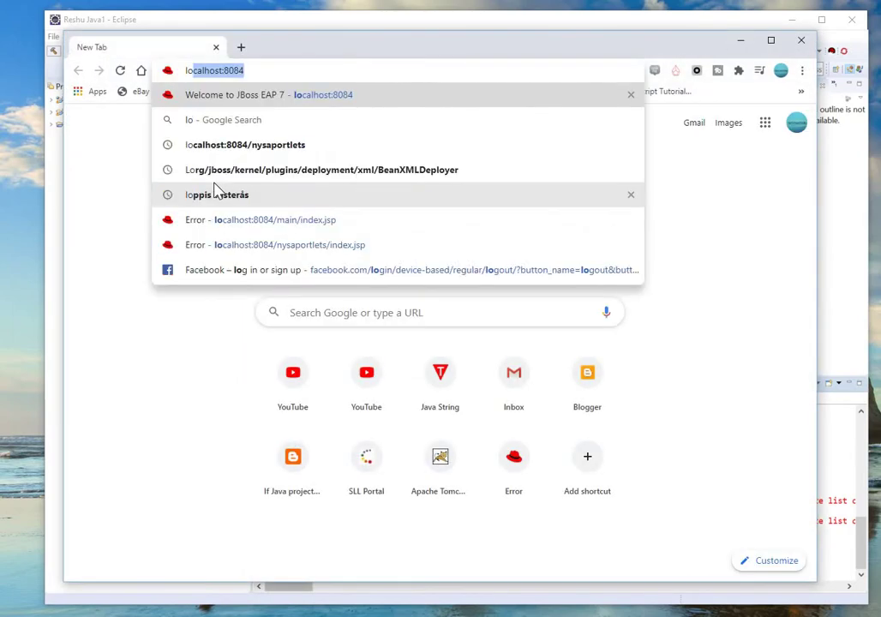
pyautogui.press('Right')
pyautogui.press('BackSpace')
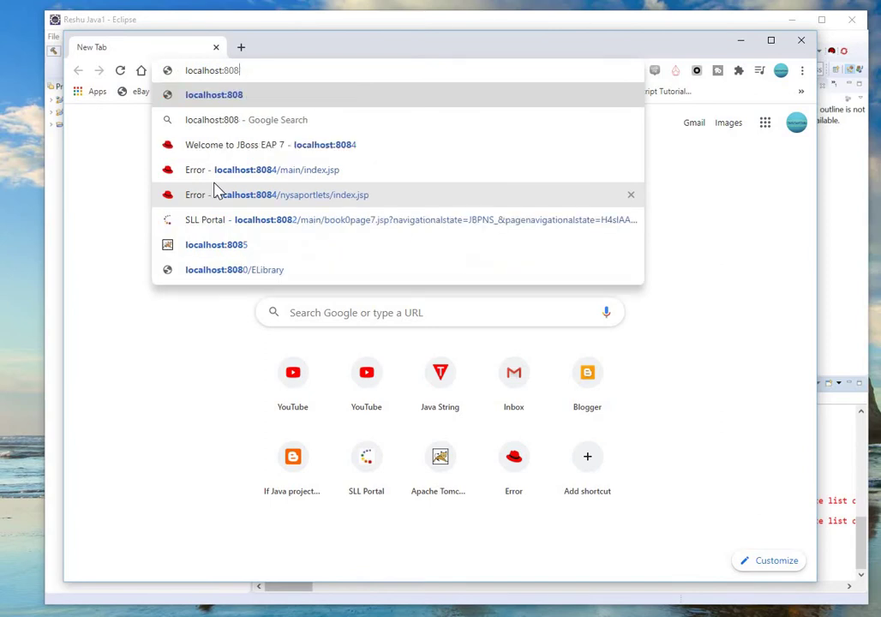
pyautogui.write('0')
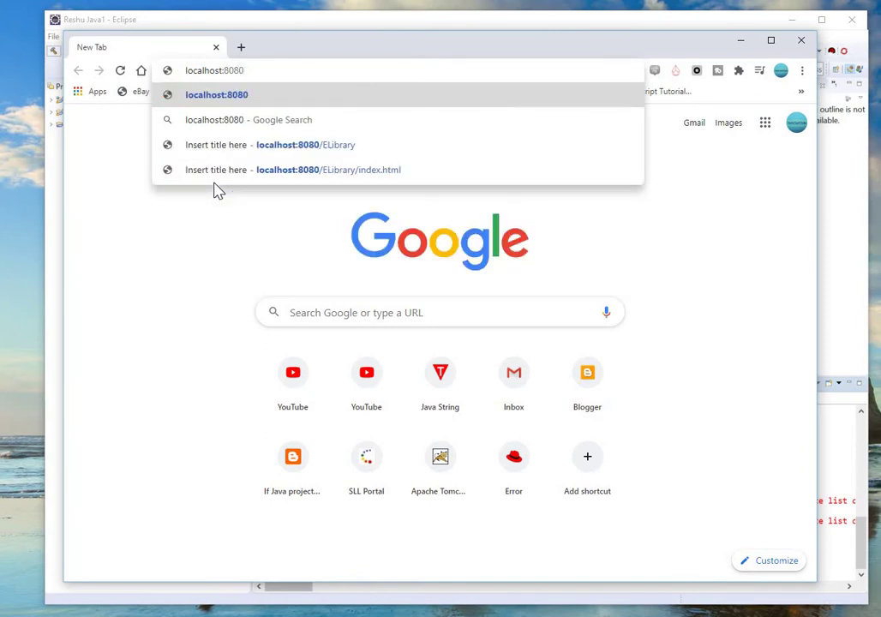
pyautogui.press('Return')
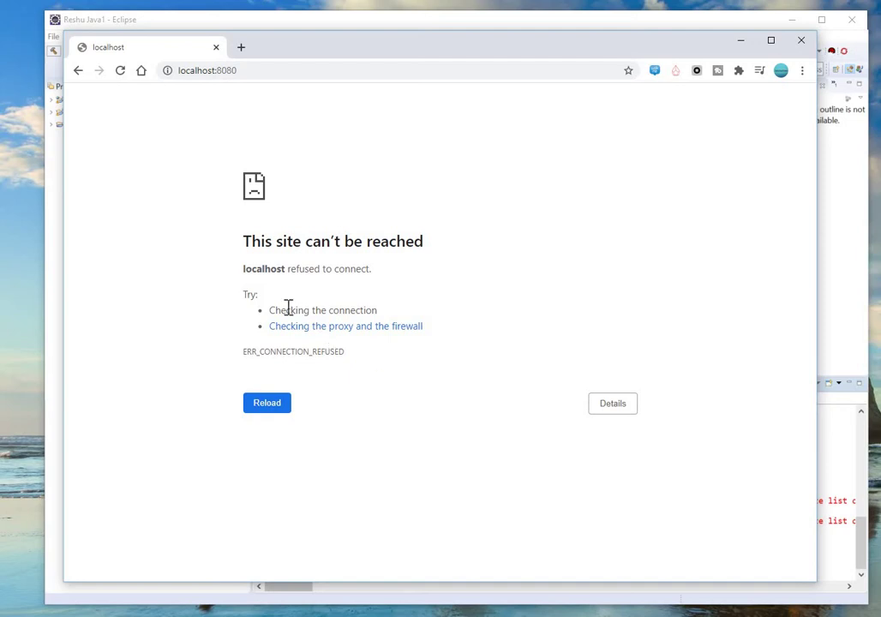
pyautogui.press('F5')
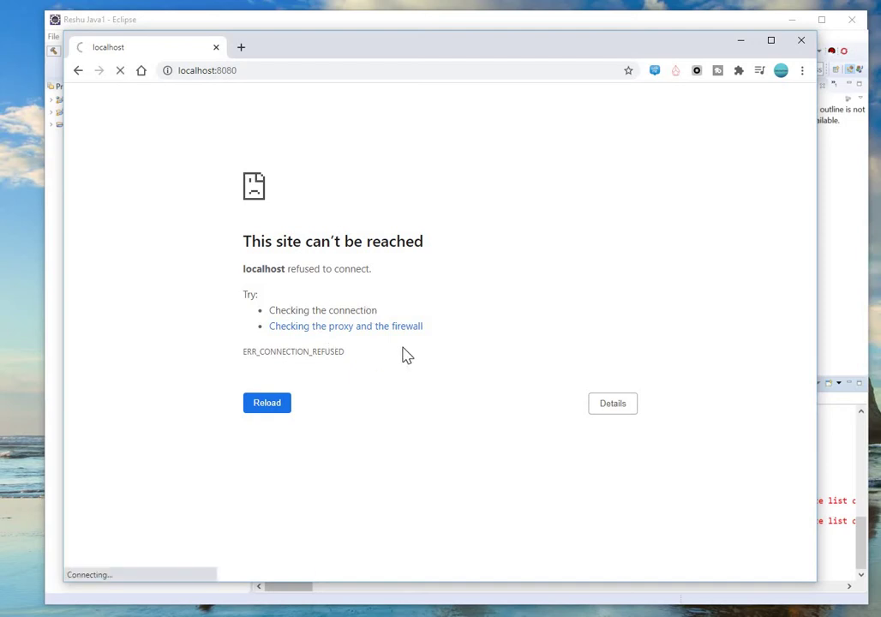
# - Return to Eclipse, open the Tomcat server's configuration, set its HTTP/1.1 port to 8080, and save the change
pyautogui.click(829, 566)
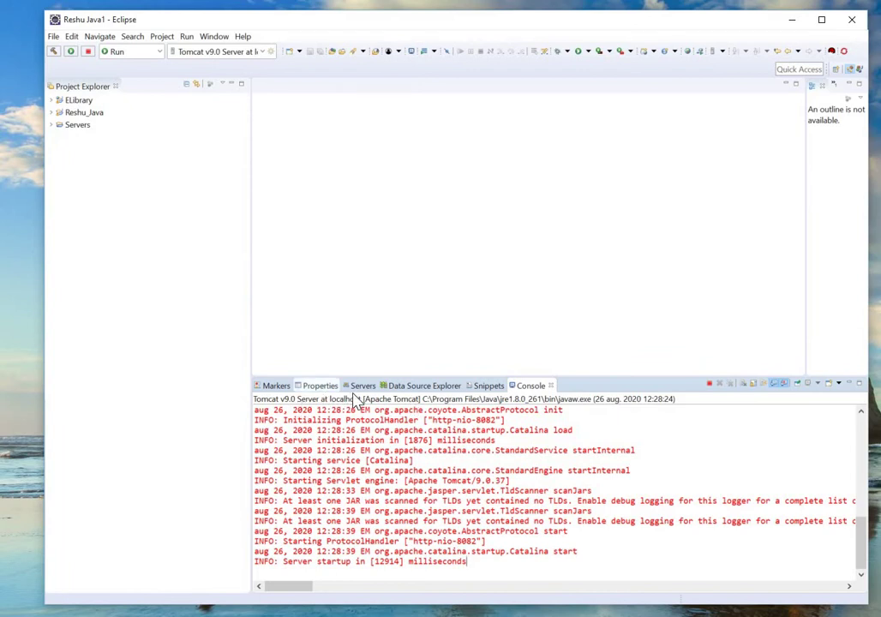
pyautogui.click(363, 386)
pyautogui.click(364, 399)
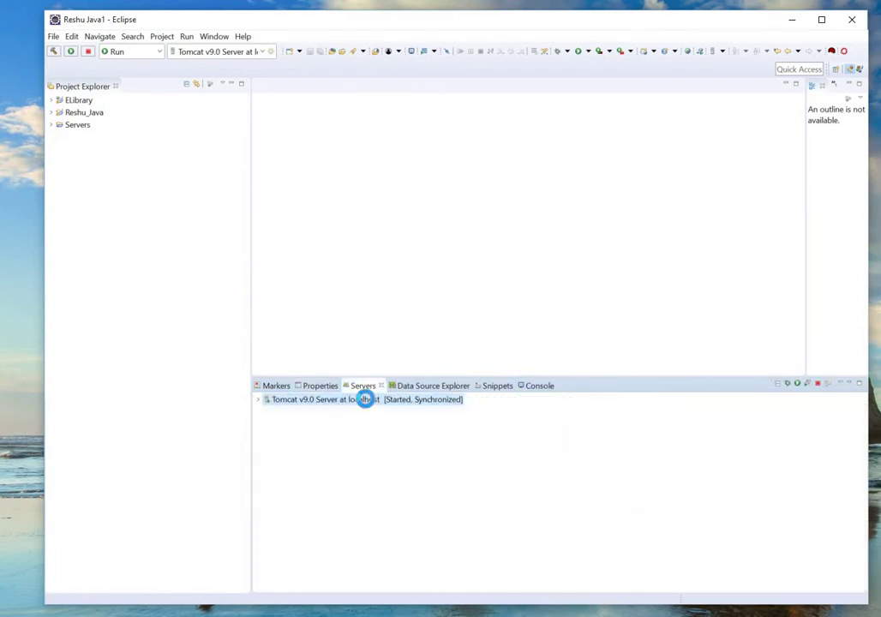
pyautogui.doubleClick(364, 399)
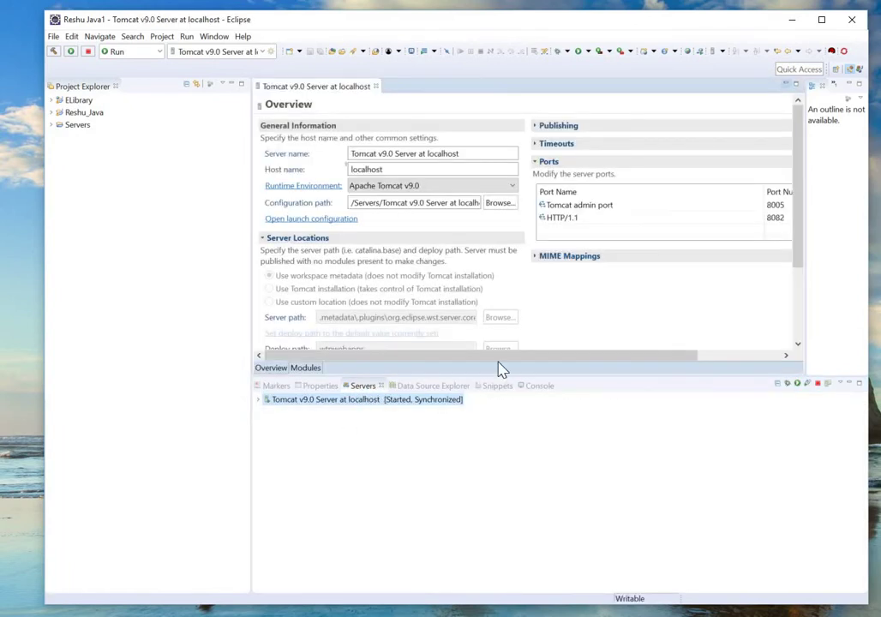
pyautogui.moveTo(579, 357); pyautogui.dragTo(690, 322)
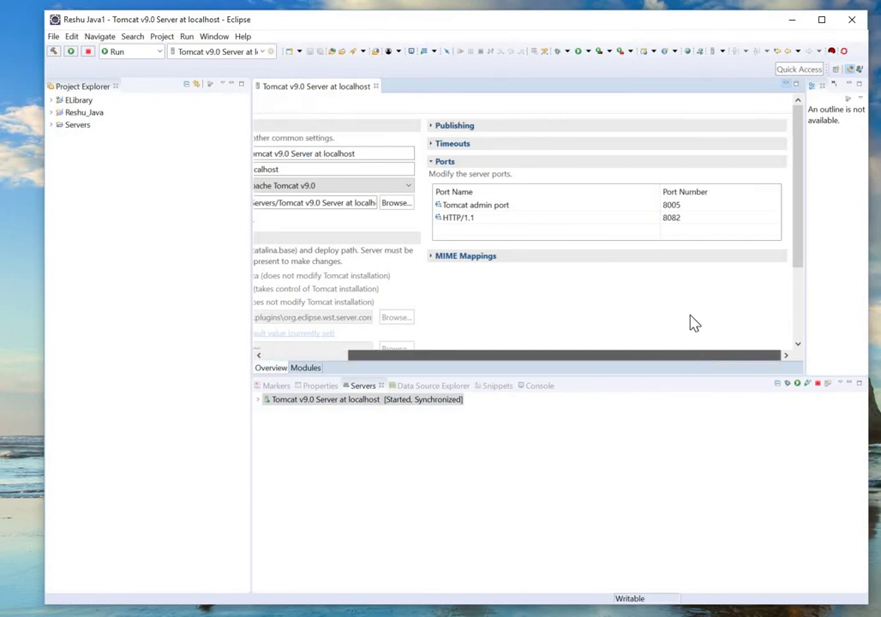
pyautogui.click(683, 217)
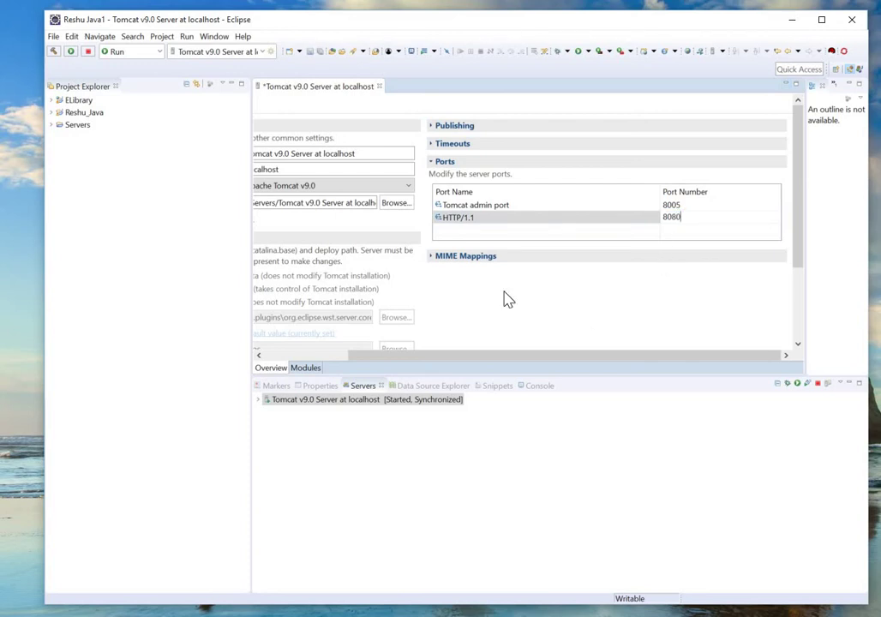
pyautogui.click(319, 53)
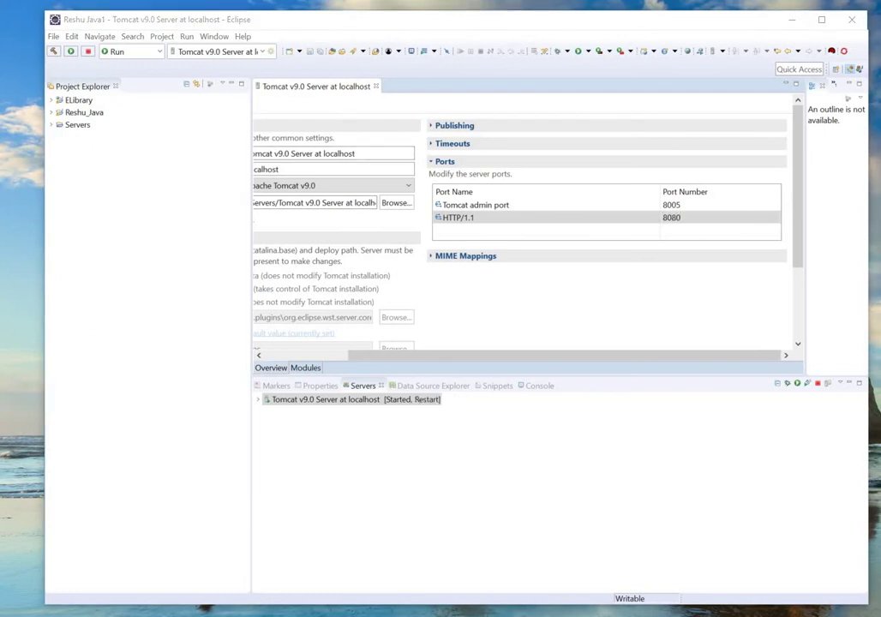
# - Switch to the Chrome window with localhost:8080 and reload the page to check the new port
pyautogui.rightClick(328, 605)
pyautogui.click(328, 605)
pyautogui.click(433, 605)
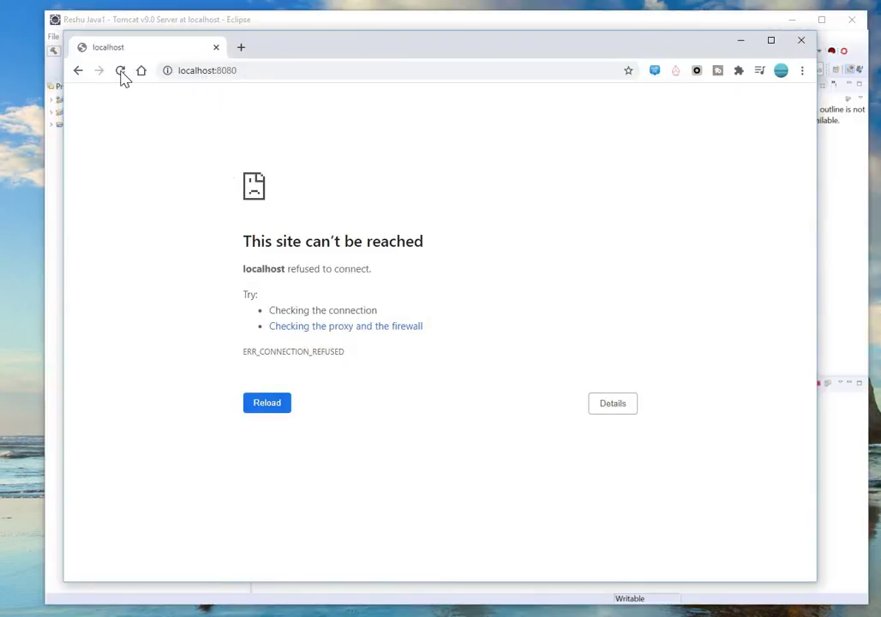
pyautogui.click(120, 71)
pyautogui.click(248, 70)
pyautogui.doubleClick(248, 70)
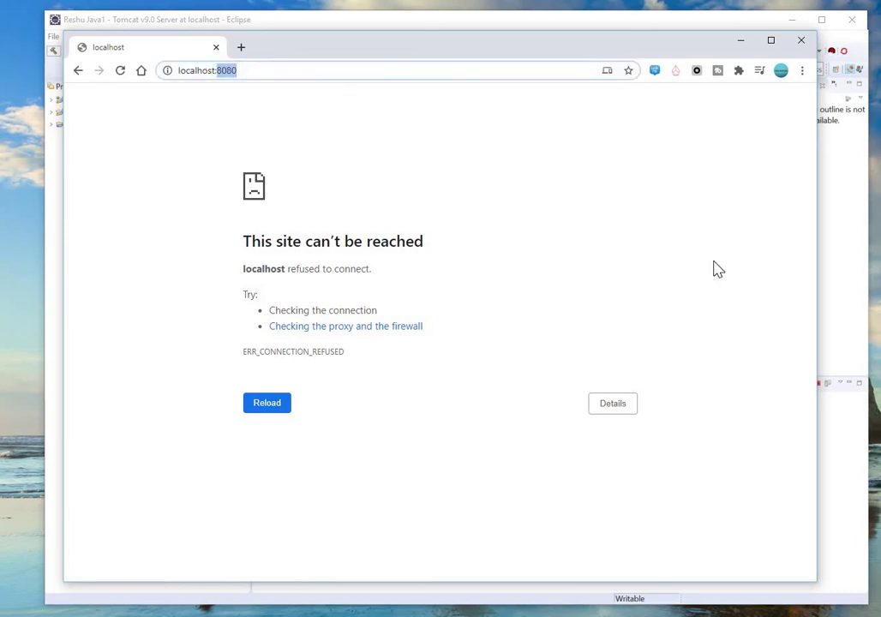
pyautogui.click(249, 70)
# - Return to Eclipse and restart the Tomcat v9.0 Server at localhost to apply the port change
pyautogui.hotkey('alt', 'Tab')
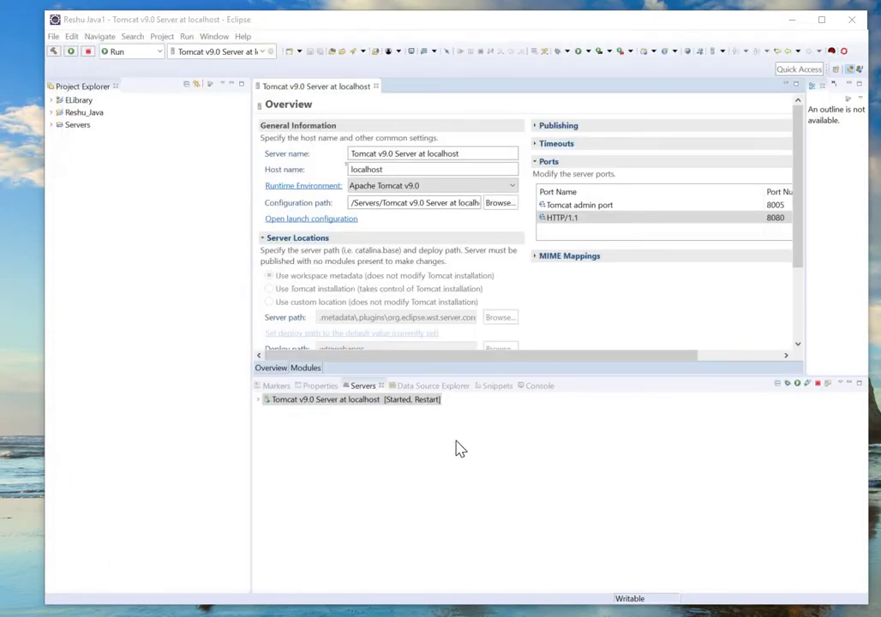
pyautogui.rightClick(330, 403)
pyautogui.click(357, 517)
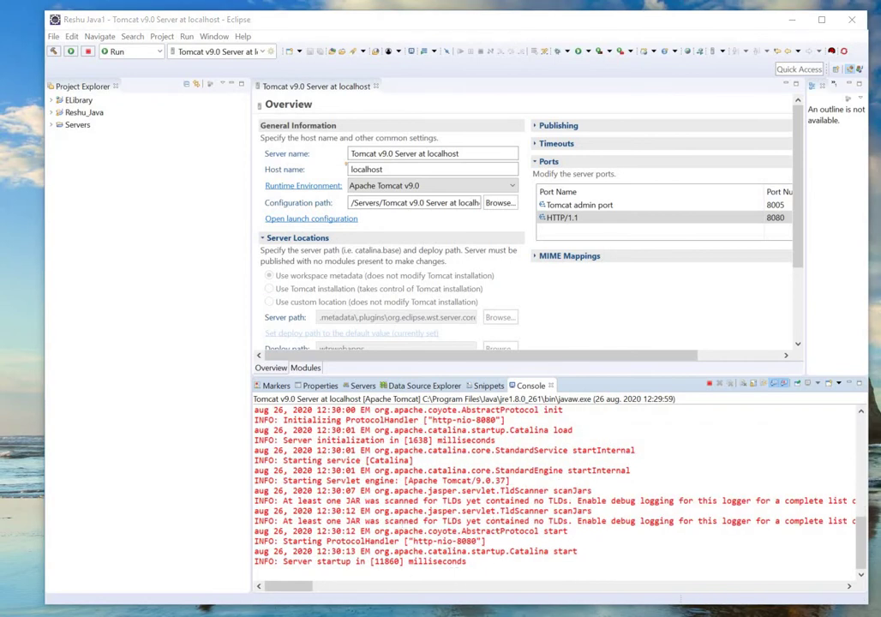
# - Switch back to Chrome and reload localhost:8080 to test the restarted Tomcat server
pyautogui.moveTo(310, 613)
pyautogui.click(437, 595)
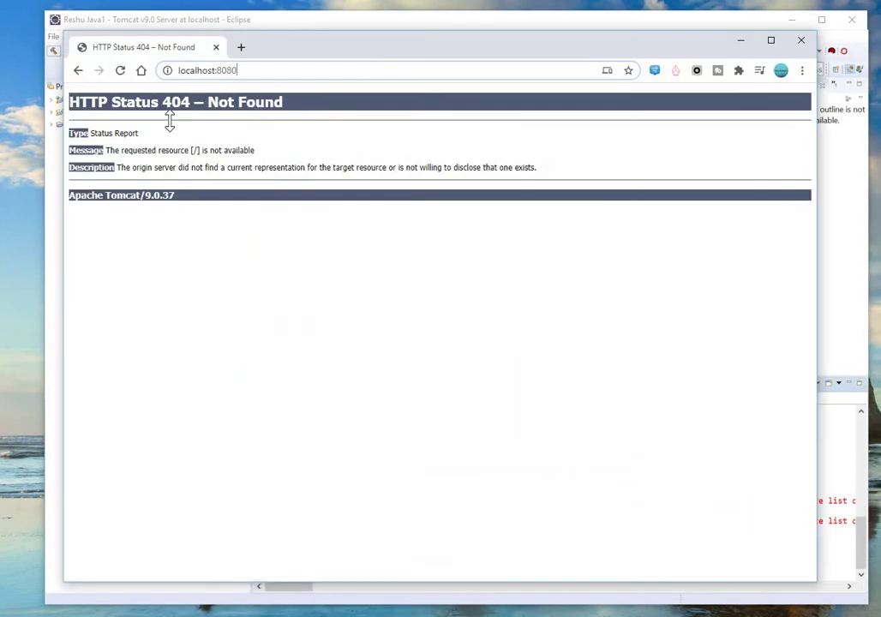
pyautogui.click(120, 71)
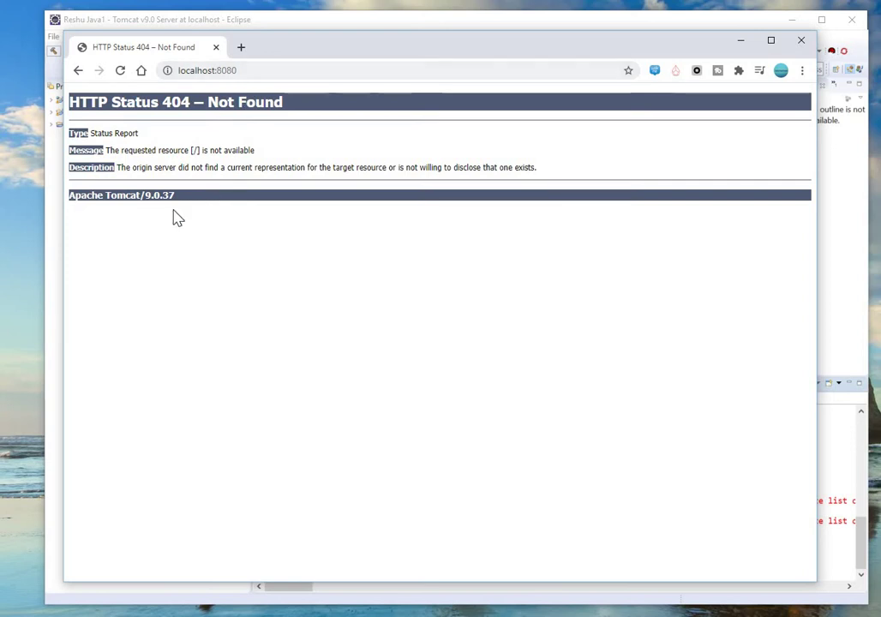
# - Open the deployed application's page at localhost:8080/ELibrary/index.html
pyautogui.click(252, 71)
pyautogui.doubleClick(253, 71)
pyautogui.click(253, 71)
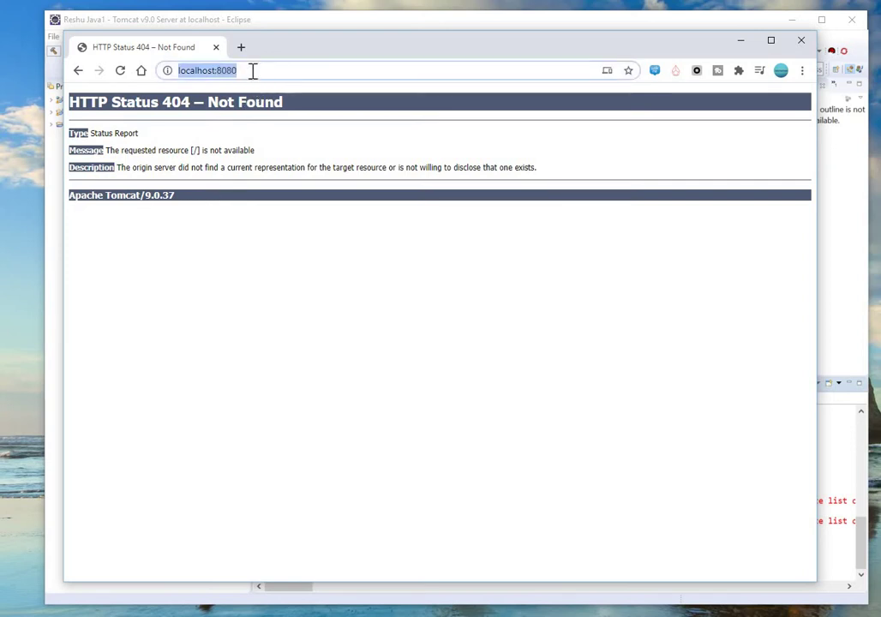
pyautogui.click(253, 71)
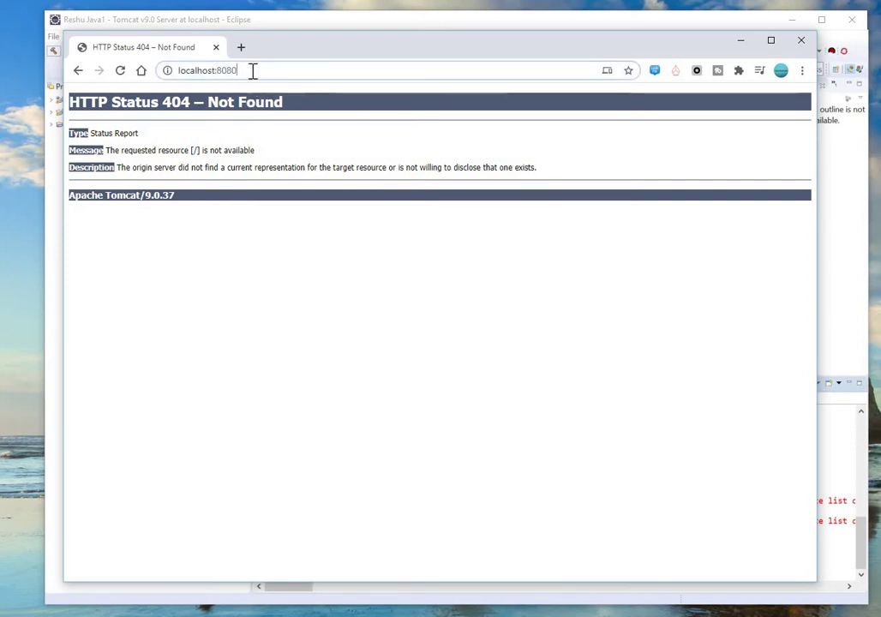
pyautogui.write('/')
pyautogui.press('Down')
pyautogui.press('Down')
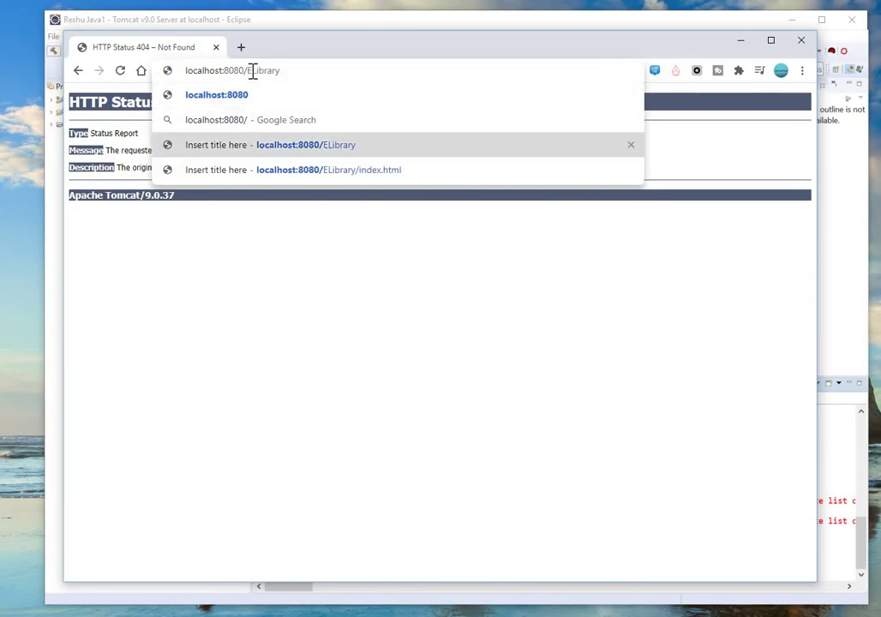
pyautogui.press('Down')
pyautogui.press('Return')
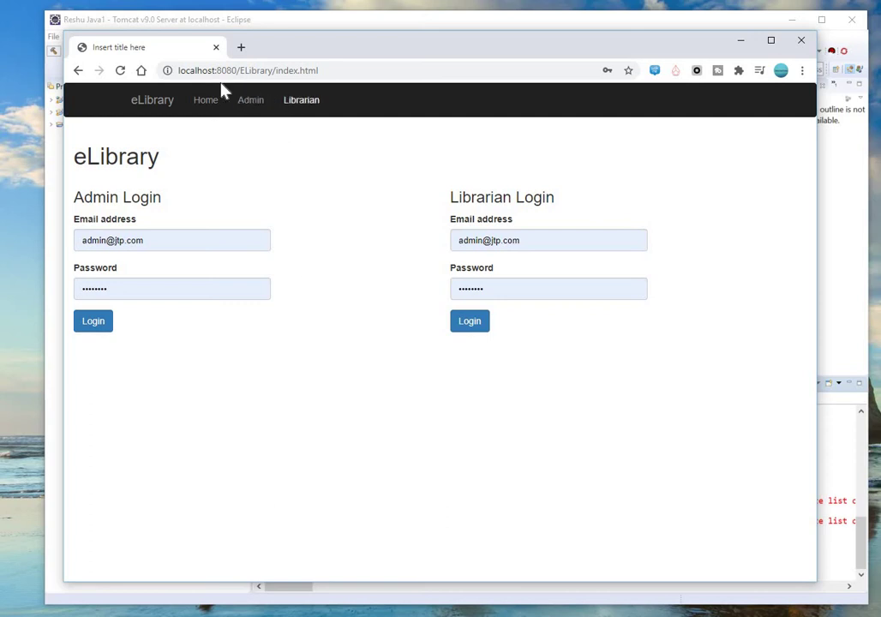
# - Check the server console in Eclipse, view the ELibrary page again in Chrome, and return to Eclipse
pyautogui.click(411, 604)
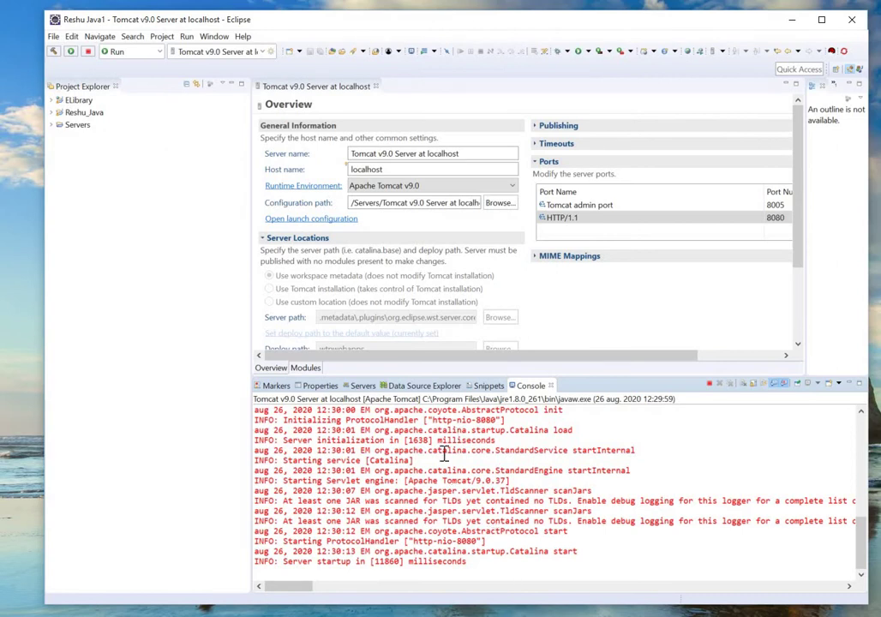
pyautogui.click(411, 604)
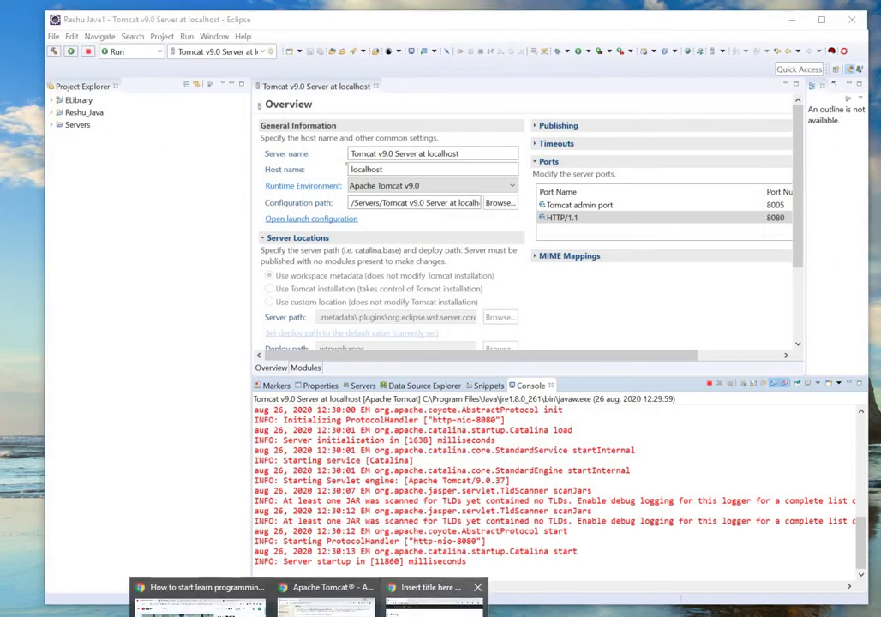
pyautogui.click(391, 586)
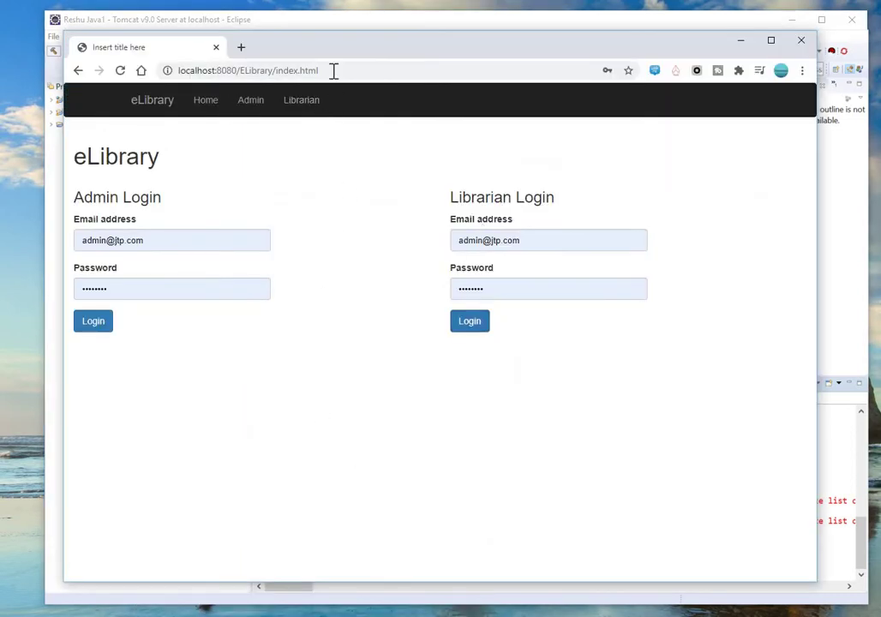
pyautogui.click(465, 603)
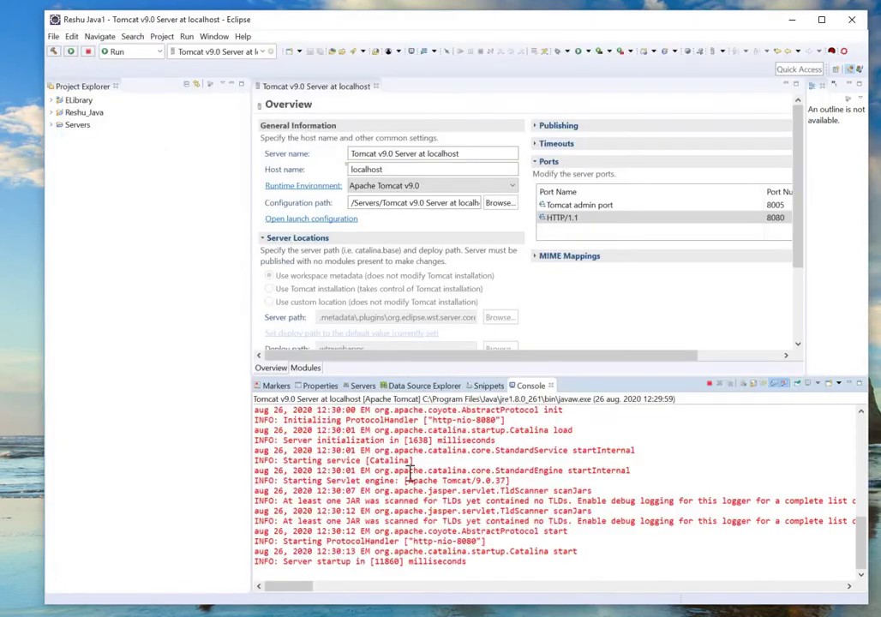
# - Stop the running Tomcat v9.0 Server at localhost
pyautogui.click(364, 386)
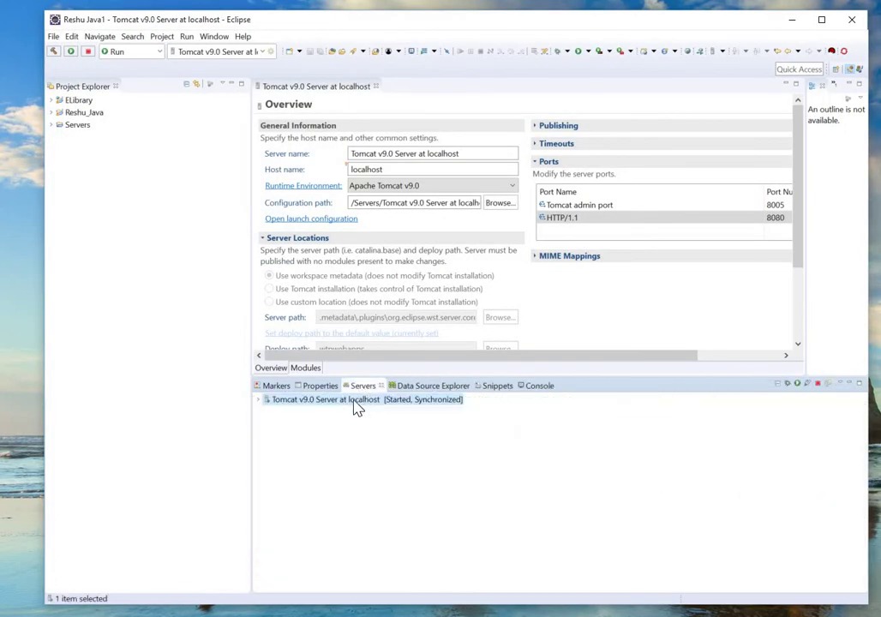
pyautogui.rightClick(354, 401)
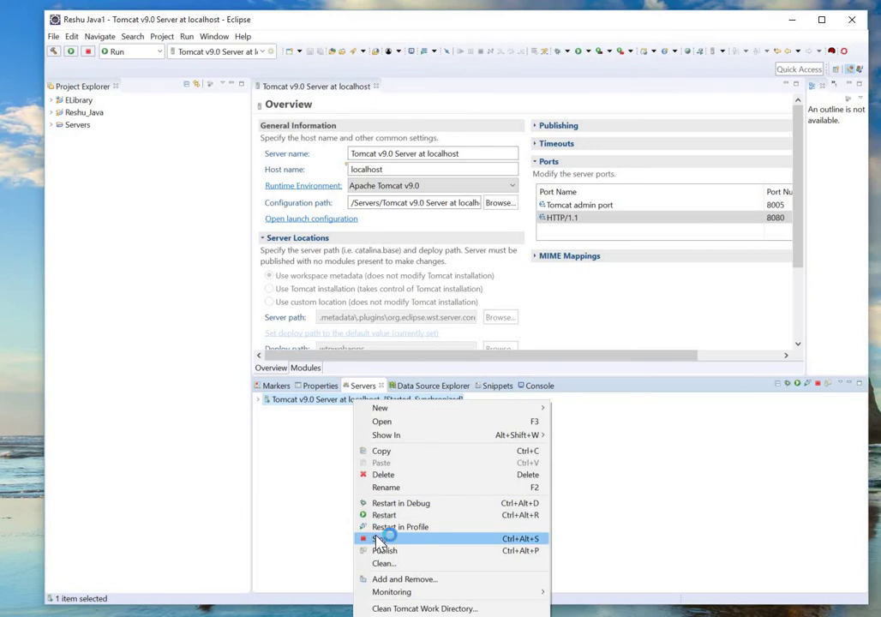
pyautogui.click(380, 539)
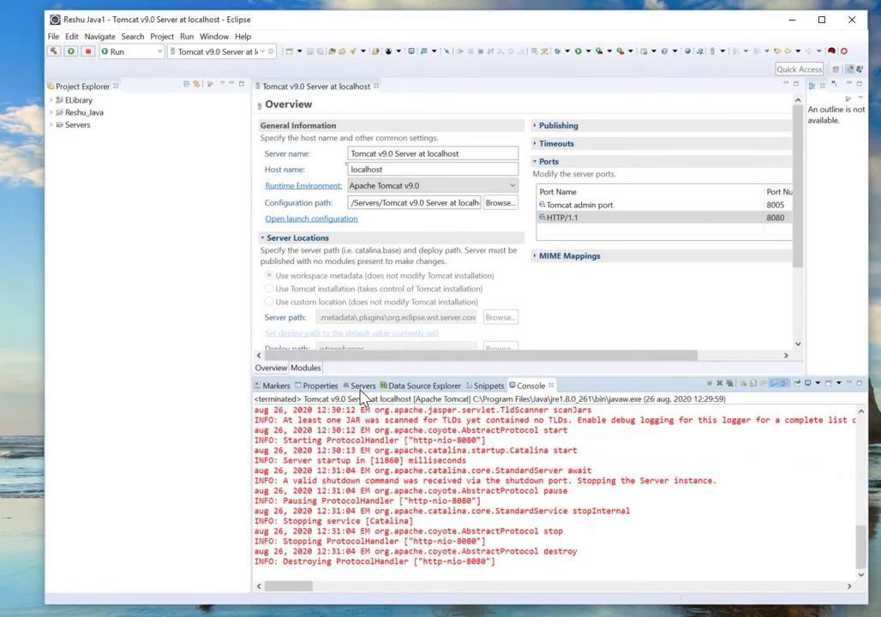
# - Remove the ELibrary project from the Tomcat v9.0 server's configured resources and confirm the removal
pyautogui.click(361, 386)
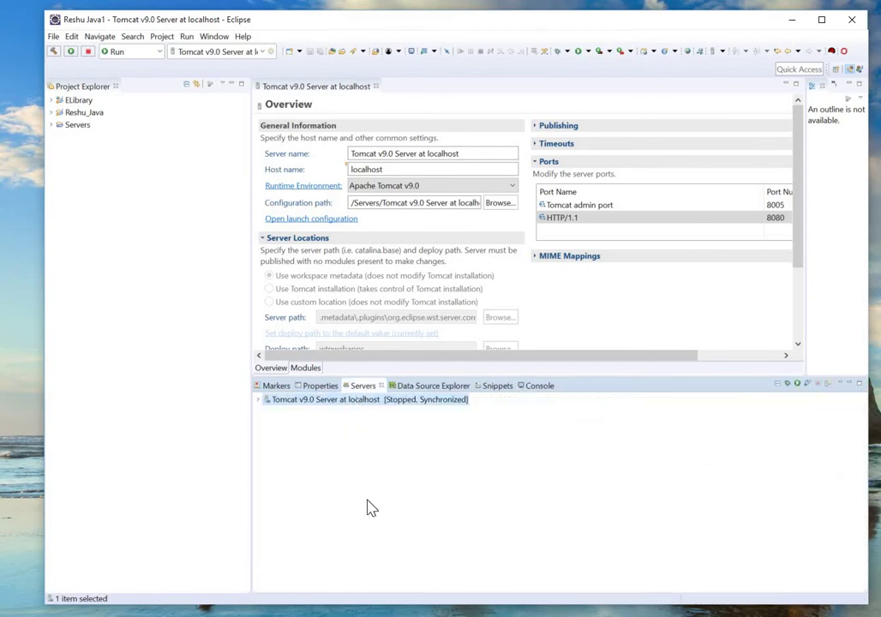
pyautogui.rightClick(408, 404)
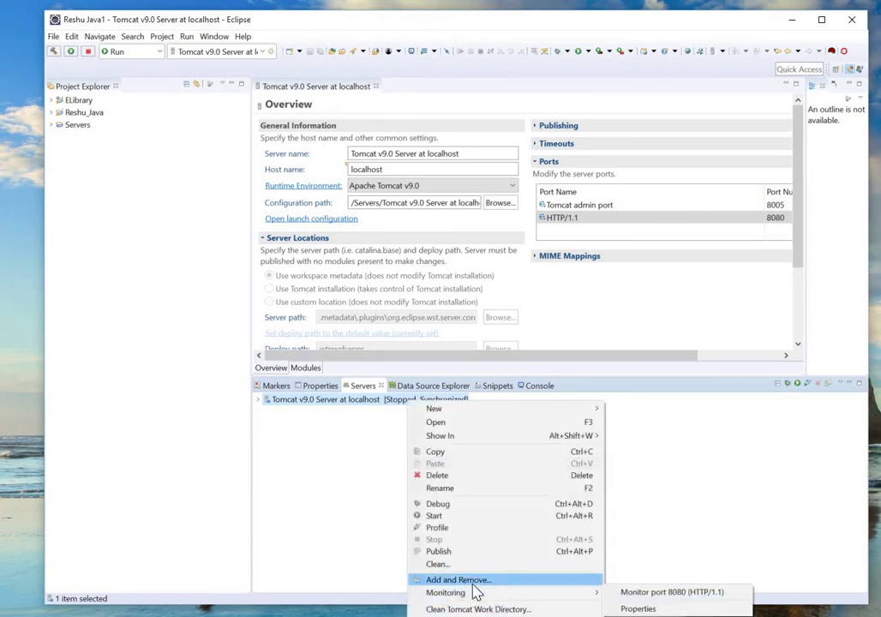
pyautogui.click(474, 582)
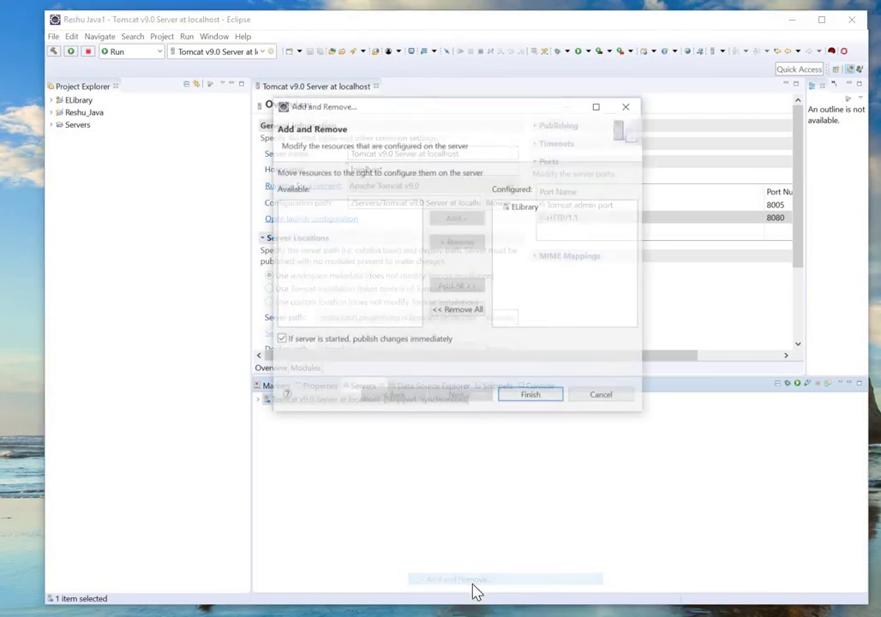
pyautogui.click(520, 208)
pyautogui.click(461, 243)
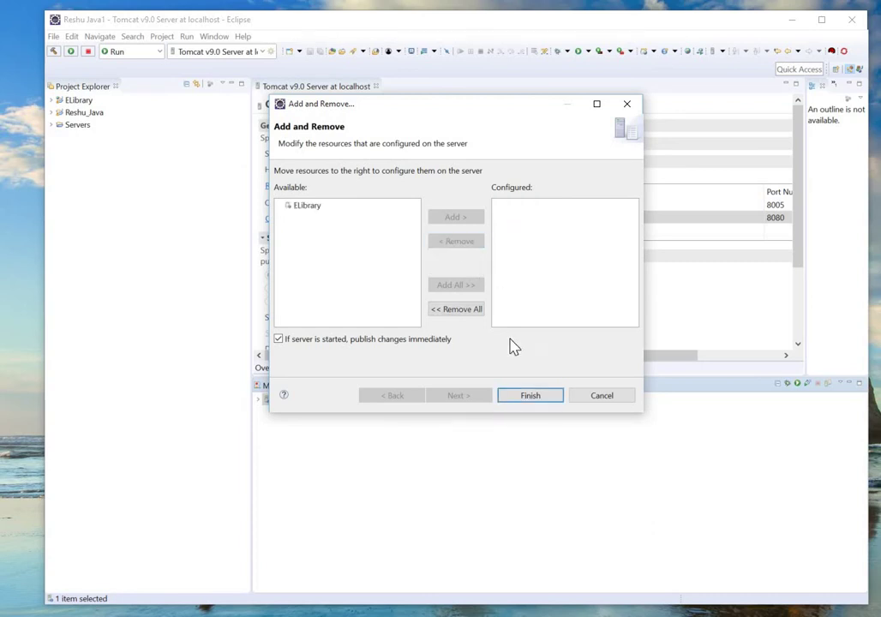
pyautogui.click(551, 399)
pyautogui.click(540, 282)
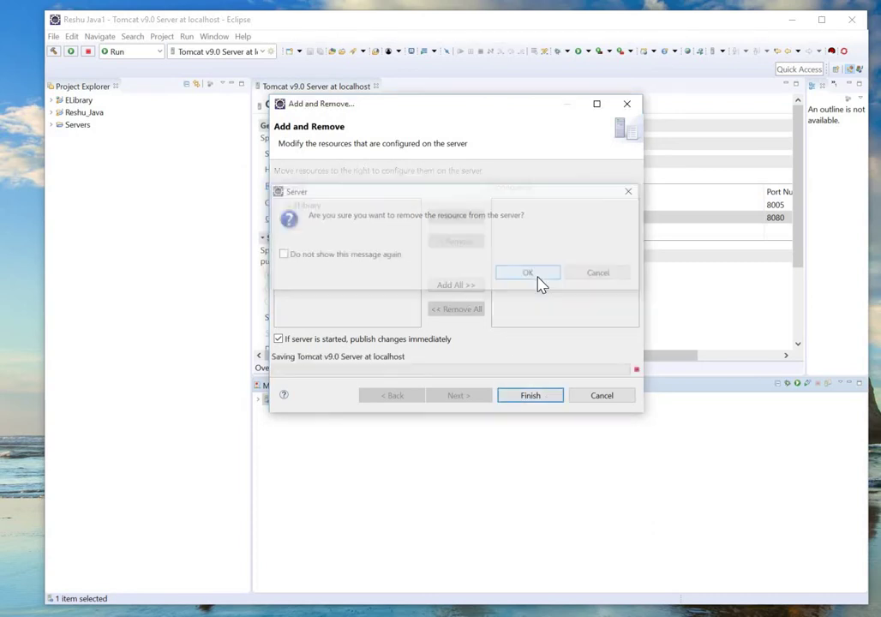
# - Start the Tomcat v9.0 server again and reload localhost:8080/ELibrary/index.html in Chrome to test it without the project
pyautogui.rightClick(398, 412)
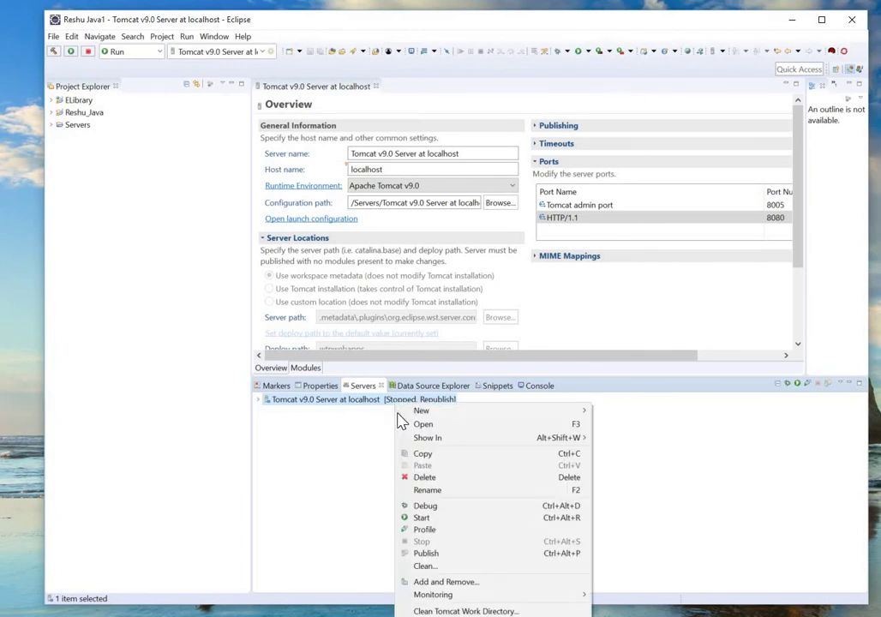
pyautogui.click(514, 518)
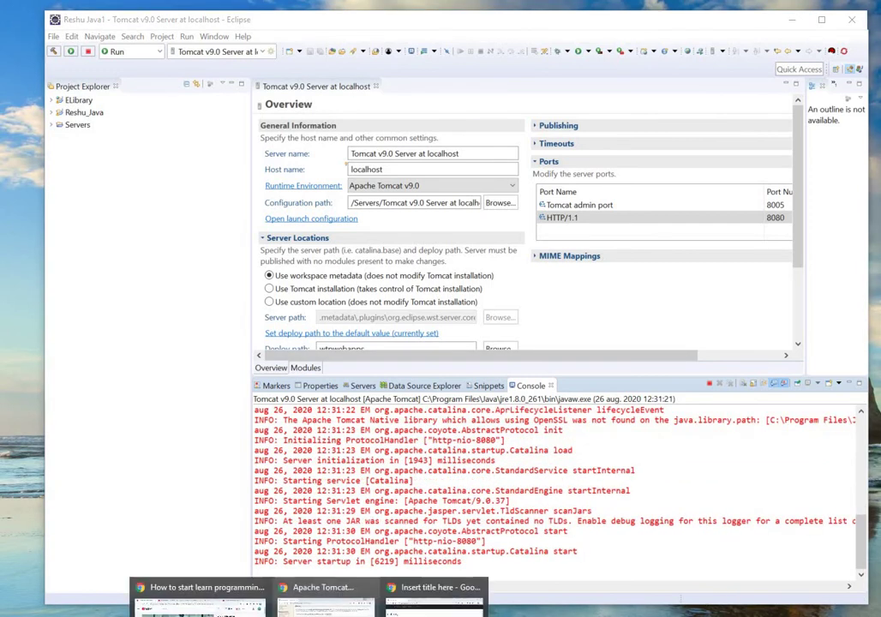
pyautogui.click(350, 600)
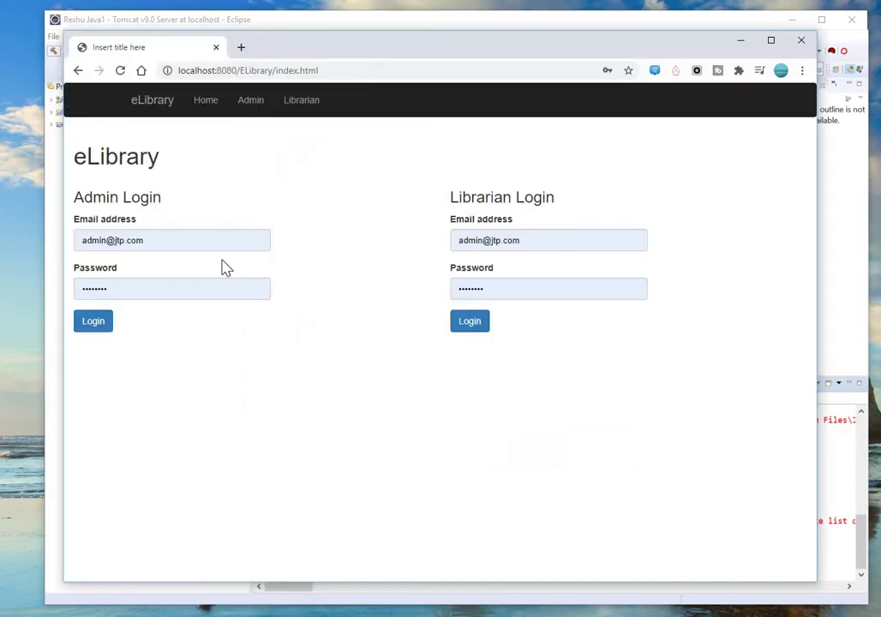
pyautogui.click(120, 70)
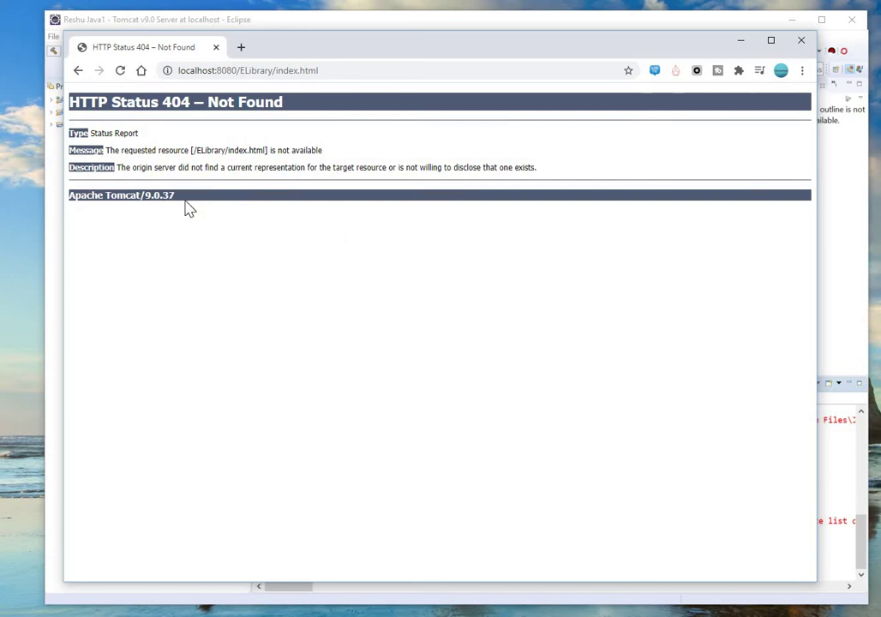
pyautogui.moveTo(70, 195); pyautogui.dragTo(183, 203)
# - Return to Eclipse, set the Tomcat server's HTTP/1.1 port to 8084, and save the server configuration
pyautogui.hotkey('alt', 'Tab')
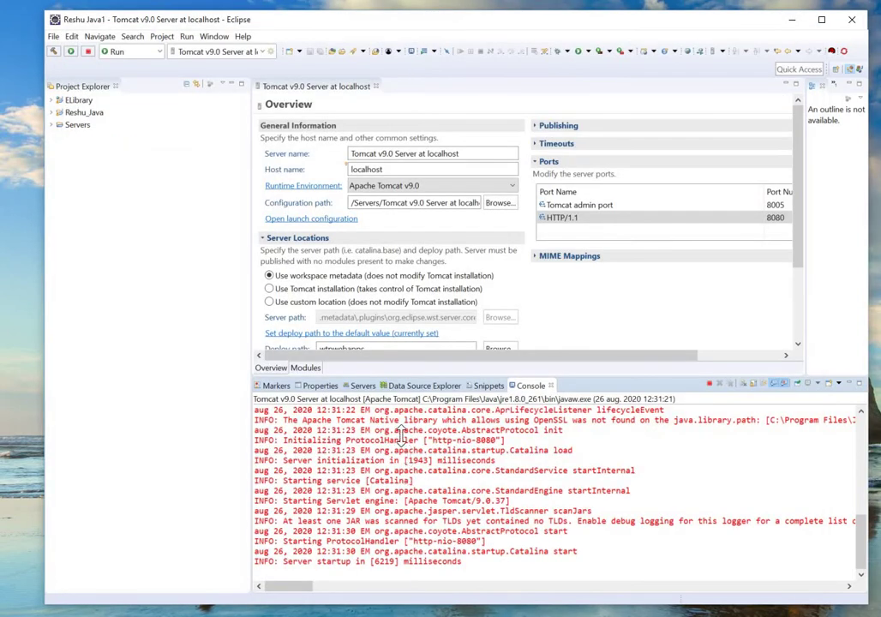
pyautogui.click(362, 385)
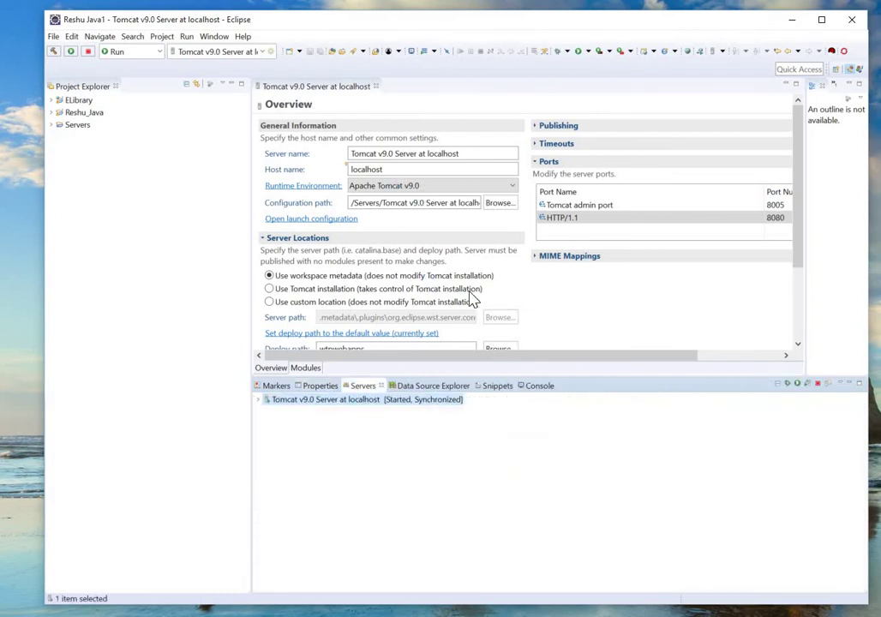
pyautogui.click(510, 341)
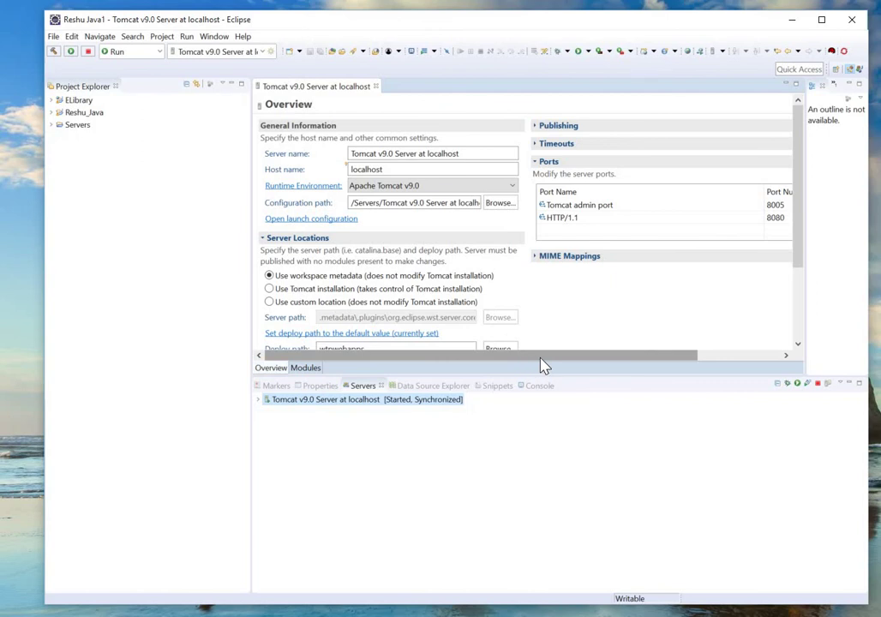
pyautogui.moveTo(541, 358); pyautogui.dragTo(624, 354)
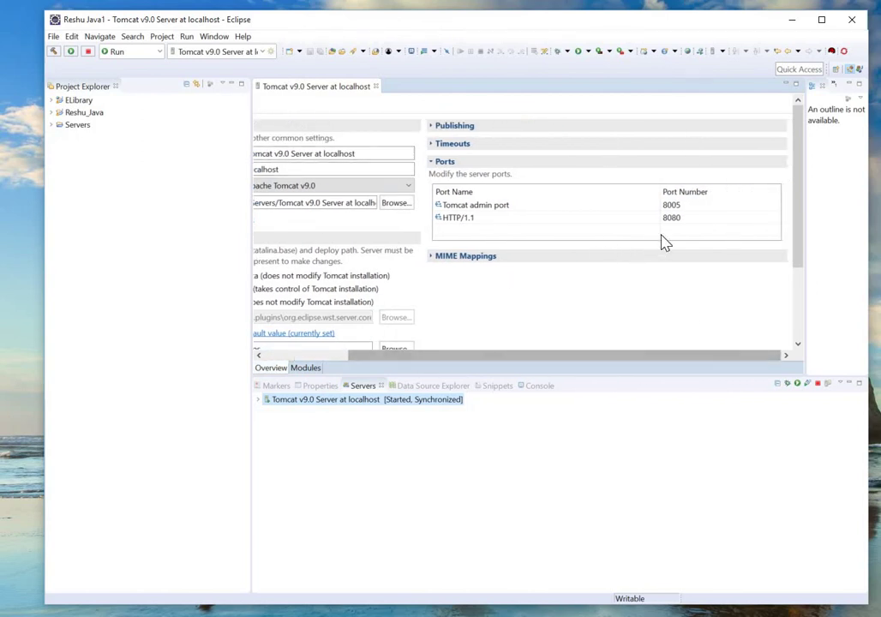
pyautogui.click(459, 220)
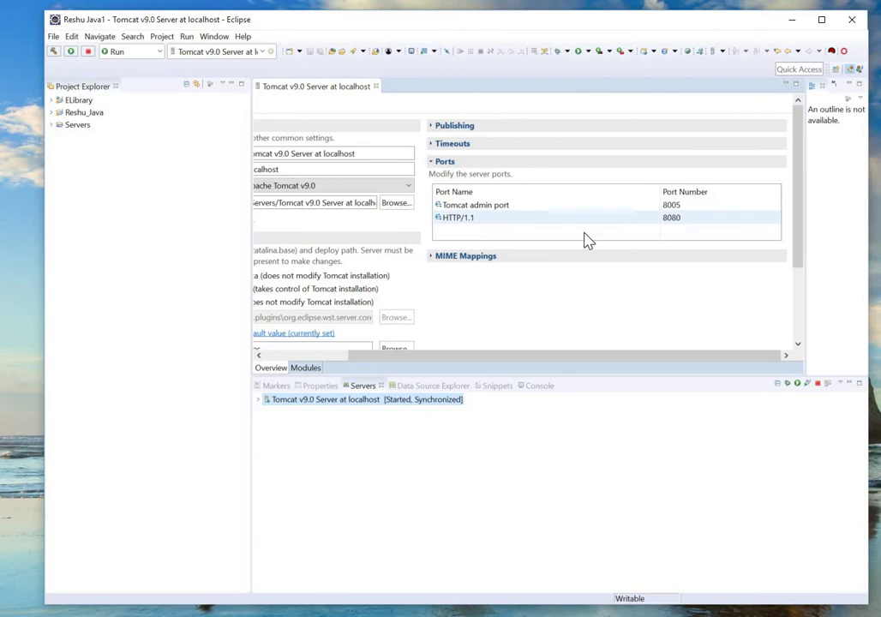
pyautogui.click(692, 220)
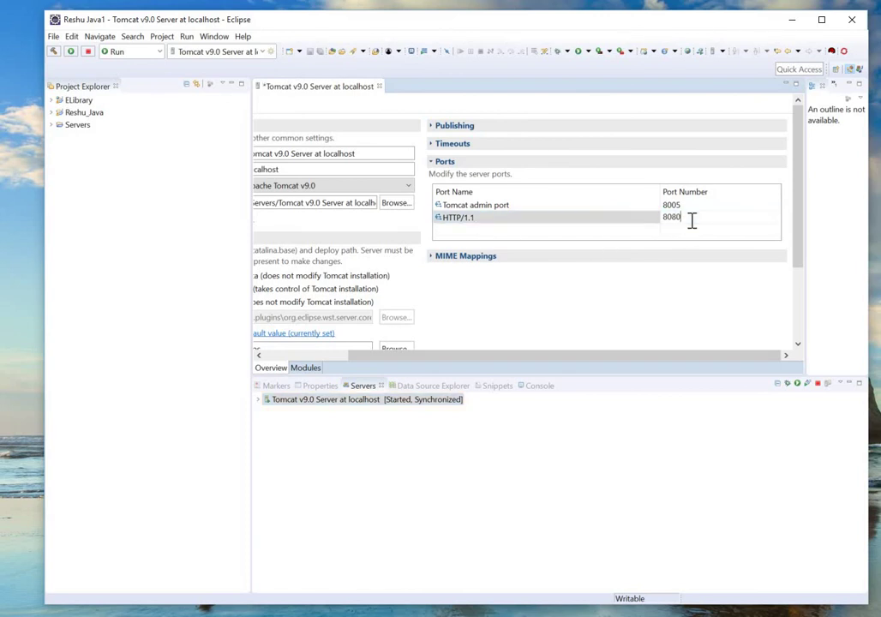
pyautogui.write('8084')
pyautogui.press('Tab')
pyautogui.click(318, 53)
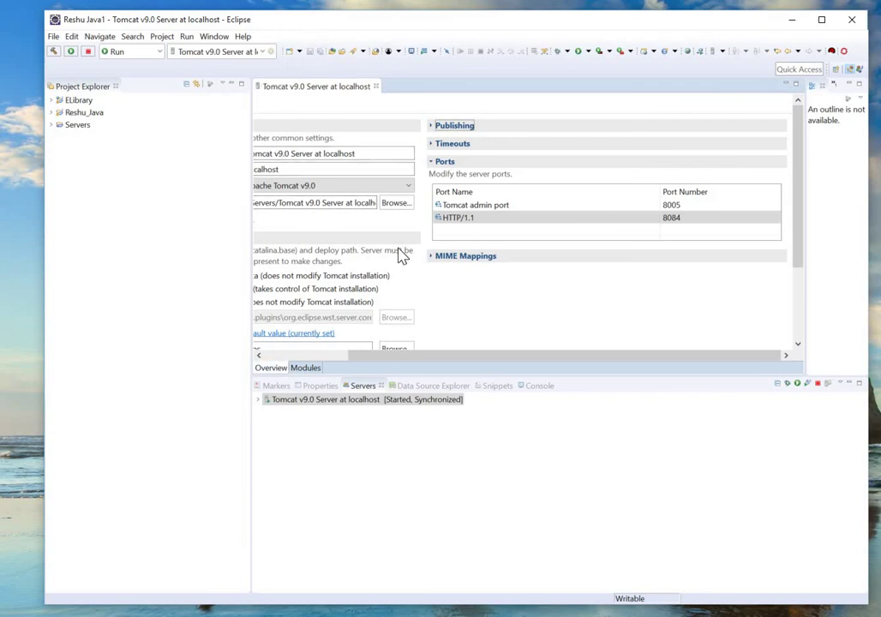
# - Restart the Tomcat v9.0 server to apply the port change and load localhost:8084 in Chrome
pyautogui.rightClick(379, 406)
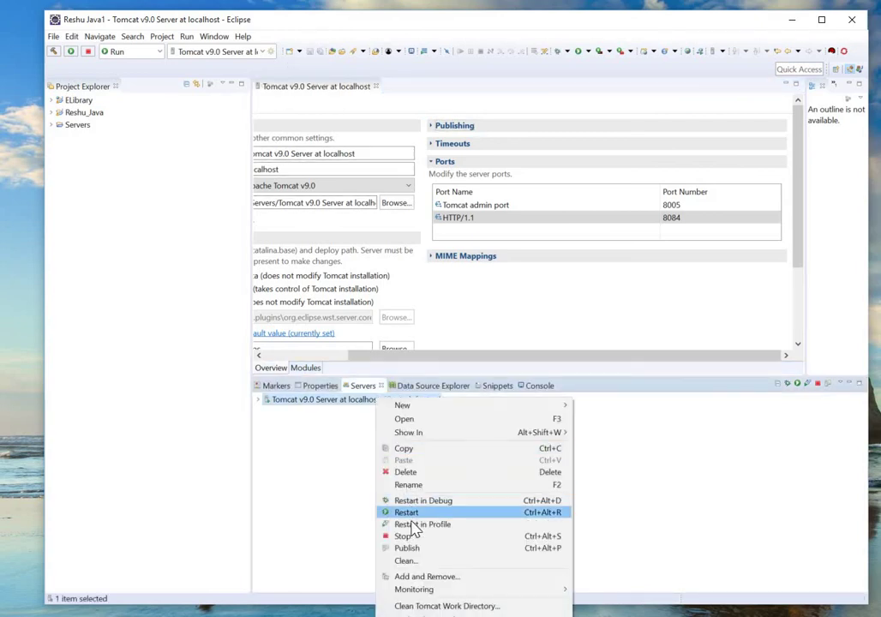
pyautogui.click(519, 511)
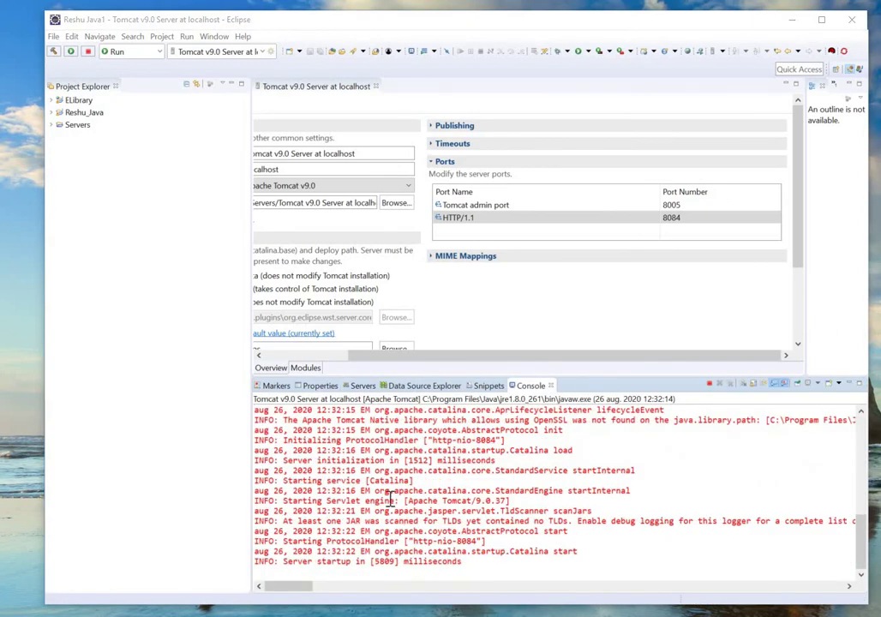
pyautogui.moveTo(319, 611)
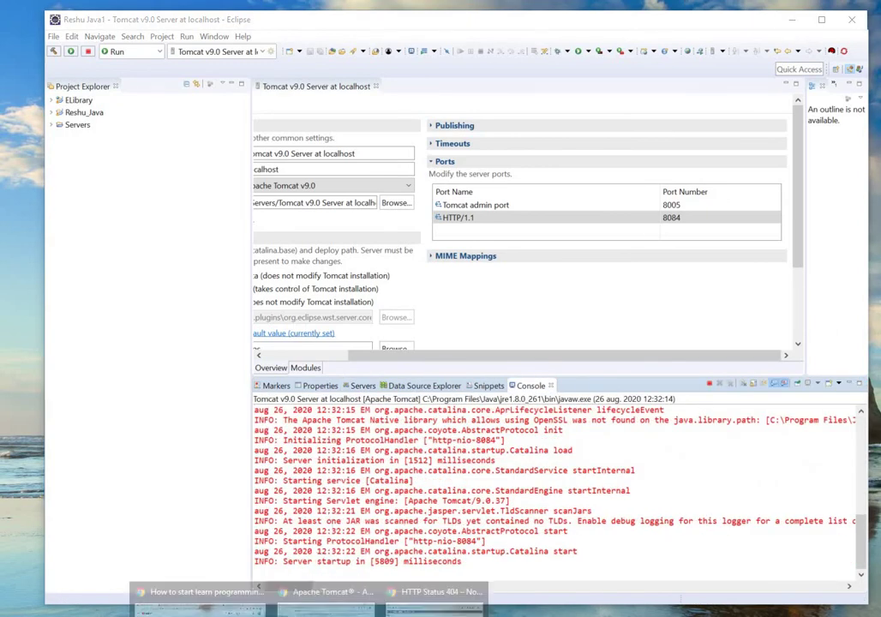
pyautogui.click(449, 600)
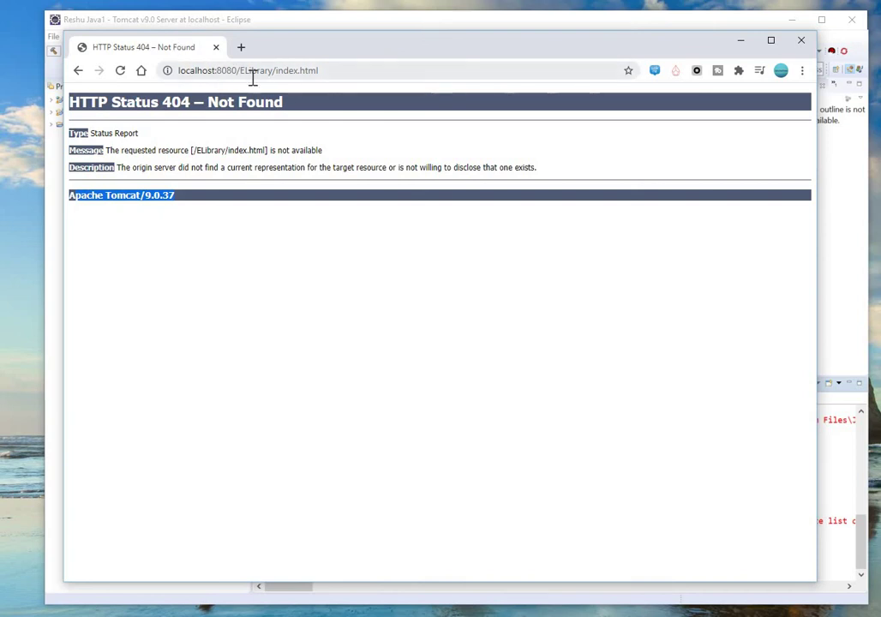
pyautogui.moveTo(238, 73); pyautogui.dragTo(358, 80)
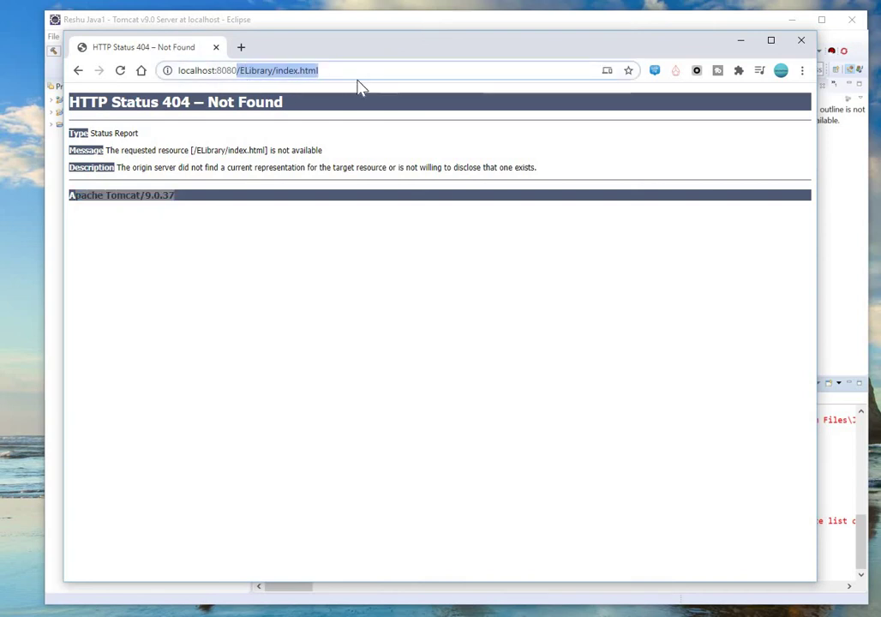
pyautogui.press('BackSpace')
pyautogui.press('BackSpace')
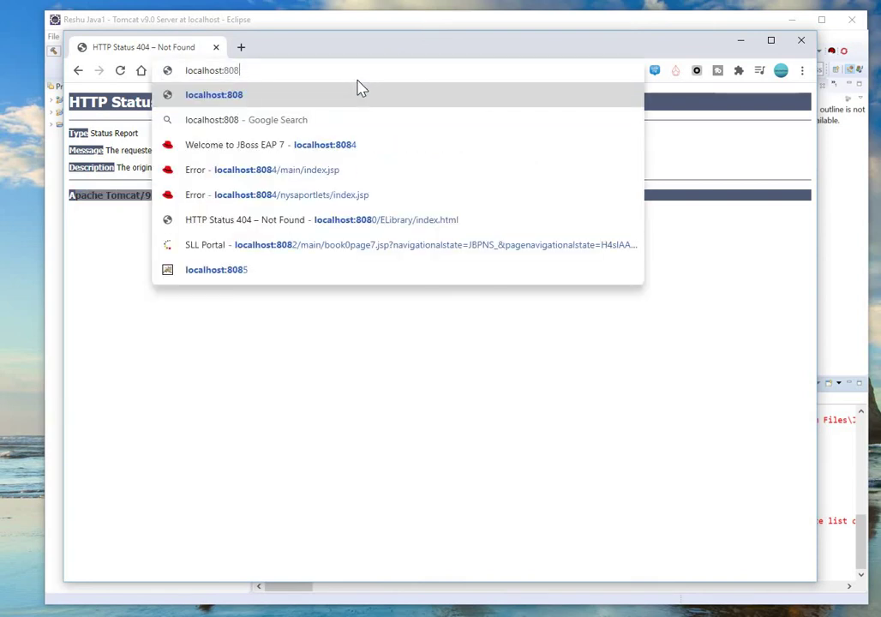
pyautogui.write('4')
pyautogui.press('Return')
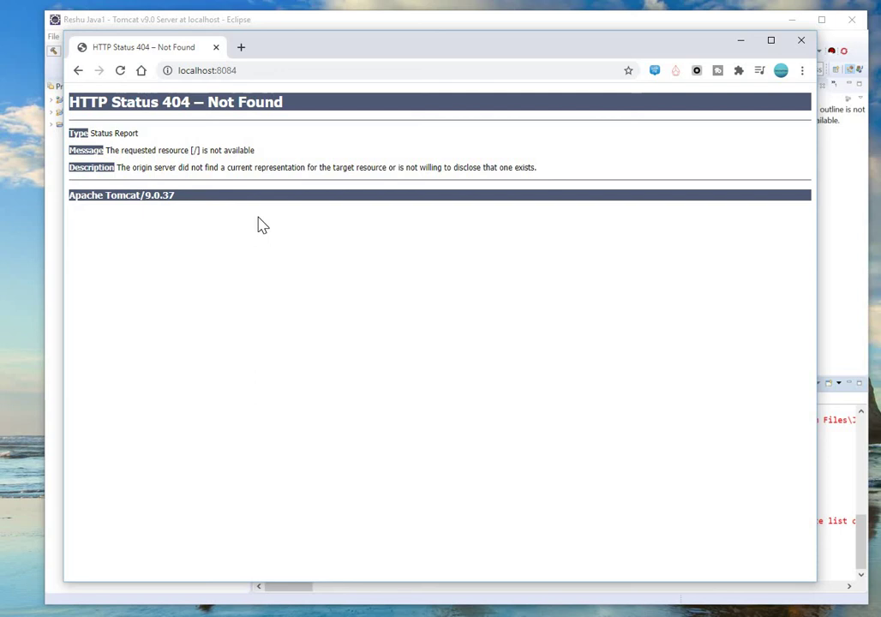
# - Load localhost:8082 in the browser to test a port the server is not configured for
pyautogui.click(240, 72)
pyautogui.click(240, 72)
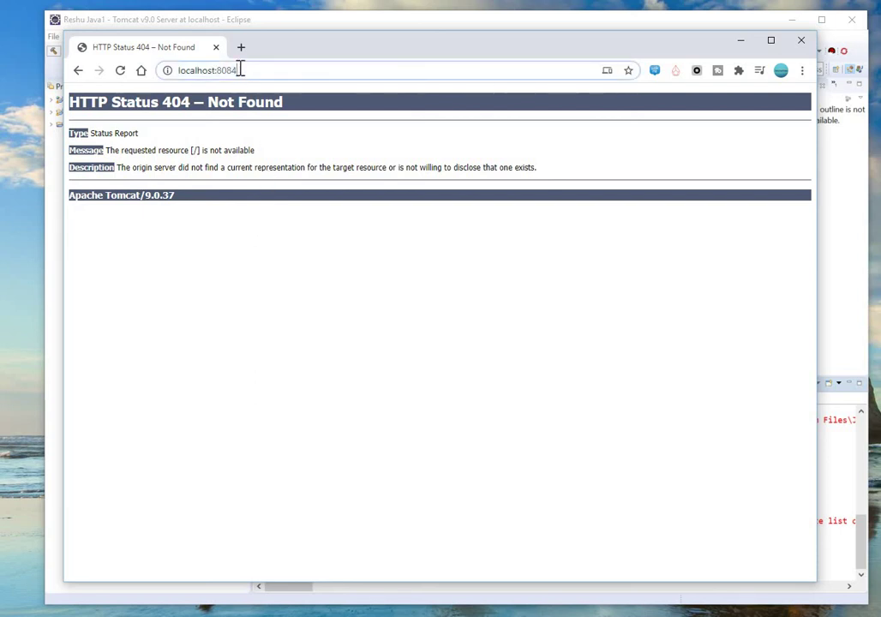
pyautogui.press('BackSpace')
pyautogui.write('2')
pyautogui.press('Return')
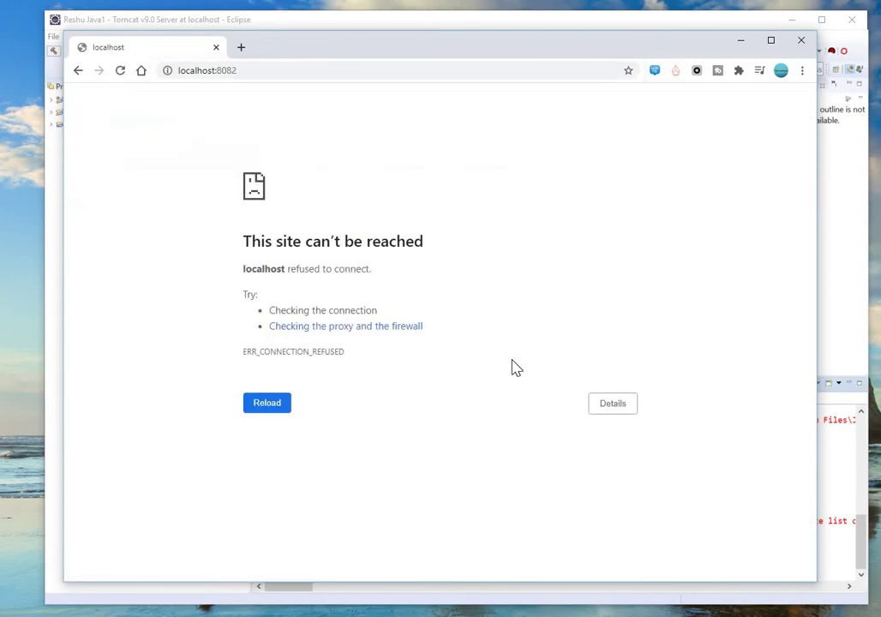
# - Load localhost:8084 again in the browser and minimize Chrome to return to Eclipse
pyautogui.click(240, 73)
pyautogui.doubleClick(241, 73)
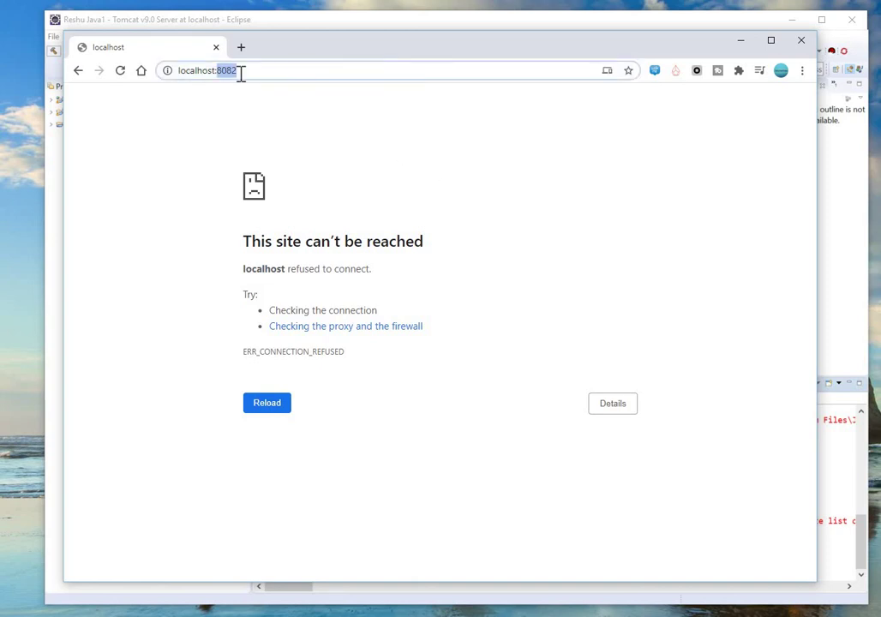
pyautogui.tripleClick(241, 73)
pyautogui.doubleClick(241, 73)
pyautogui.press('Return')
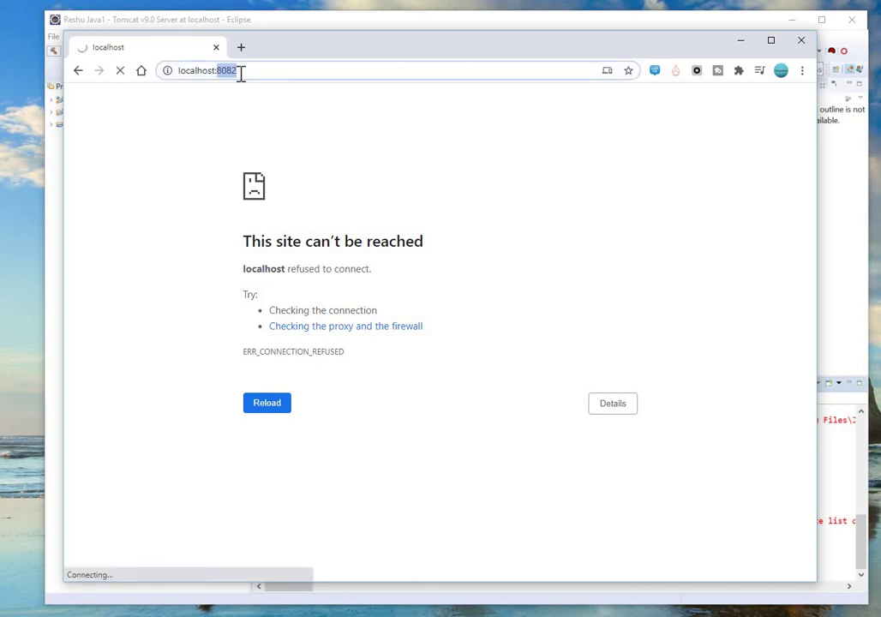
pyautogui.write('8084')
pyautogui.press('Return')
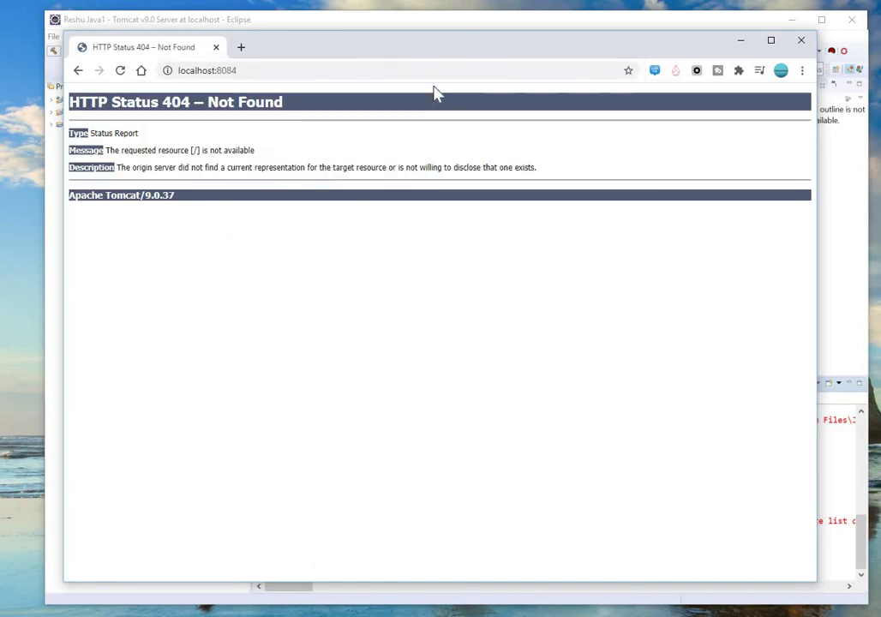
pyautogui.click(741, 40)
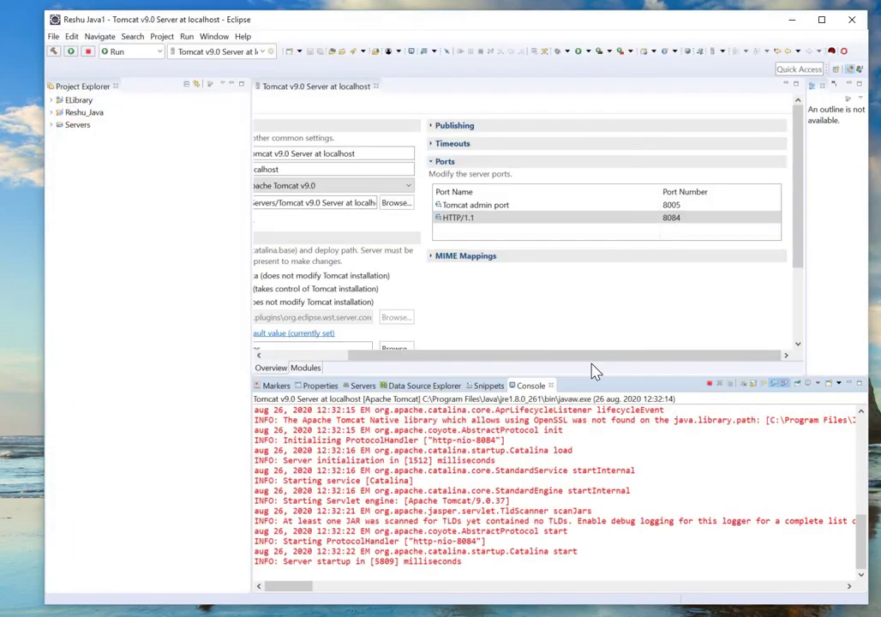